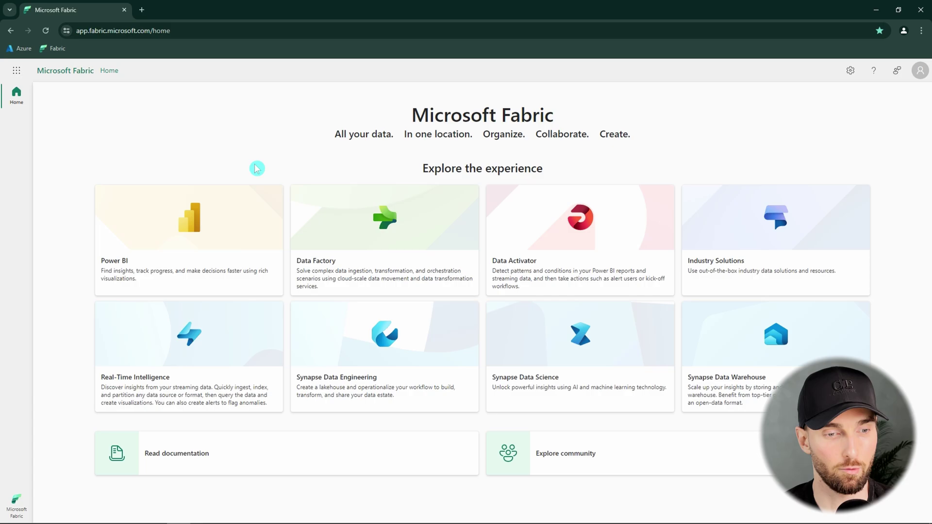
From Data Factory, create a data pipeline named pl_fabric_de_series_011_schedule_and_monitor.
left_click(345, 227)
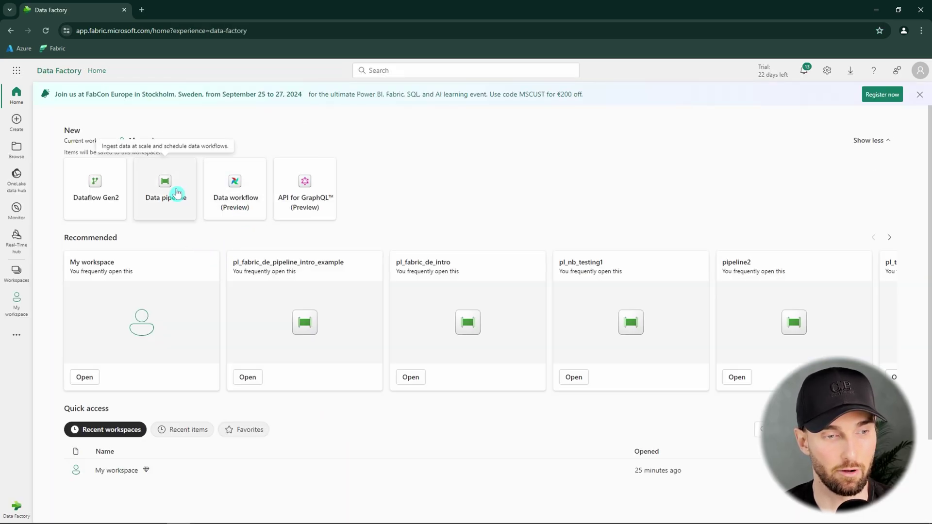
left_click(199, 201)
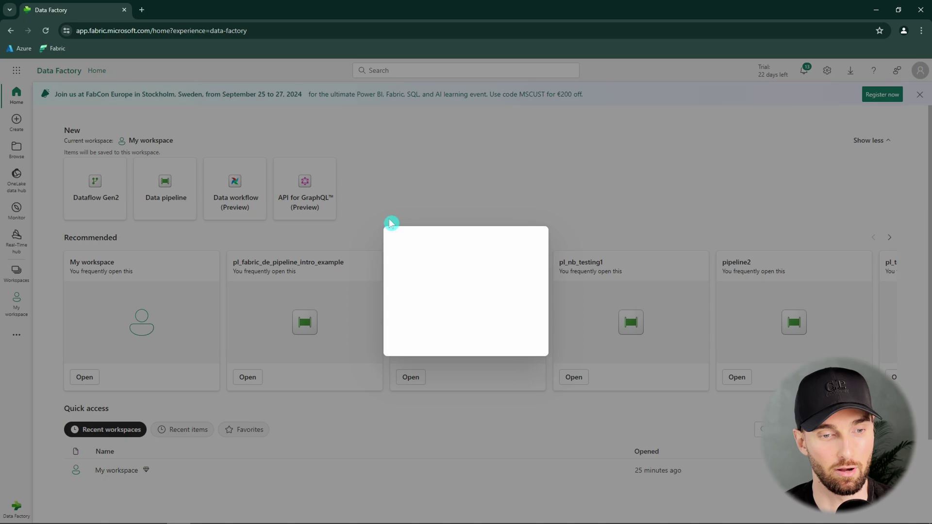
double_click(423, 278)
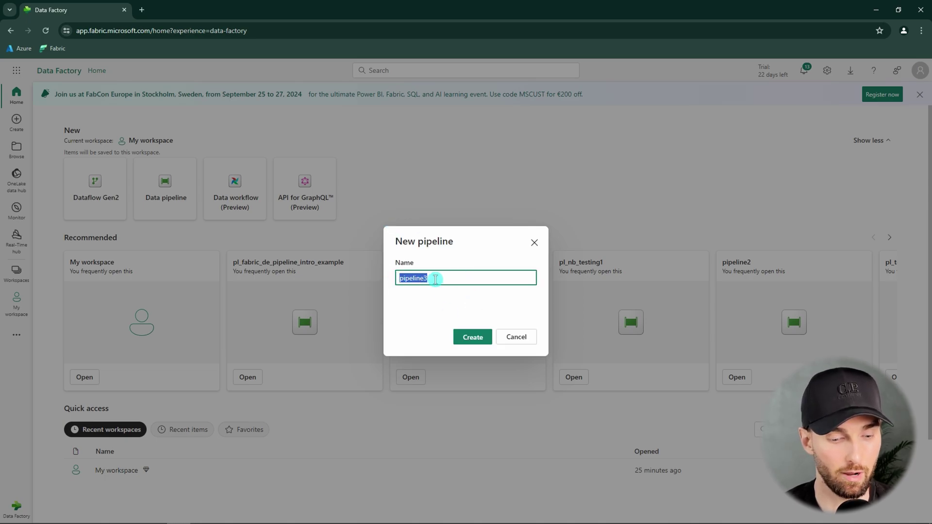
key("ctrl+v")
left_click(480, 336)
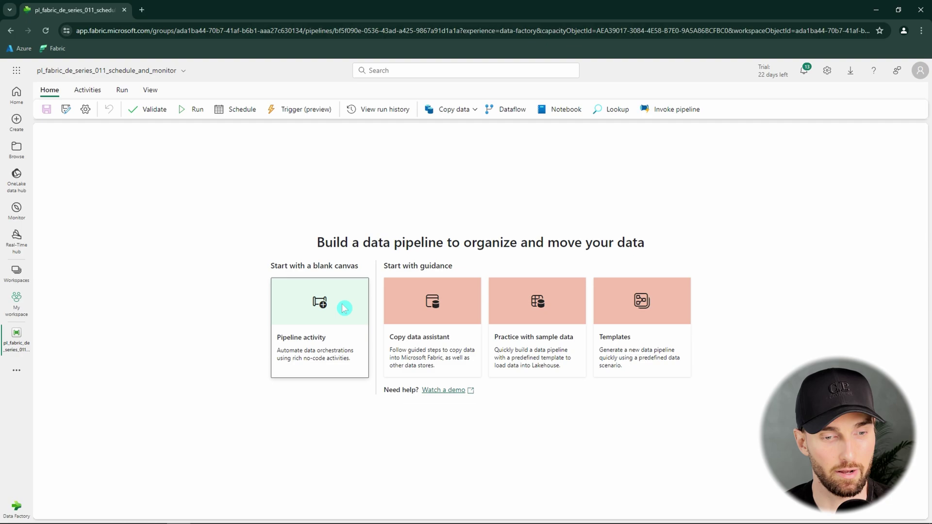
Add a Wait activity from Control flow and move Wait1 to the canvas centre.
left_click(340, 307)
scroll(437, 350, "down", 3)
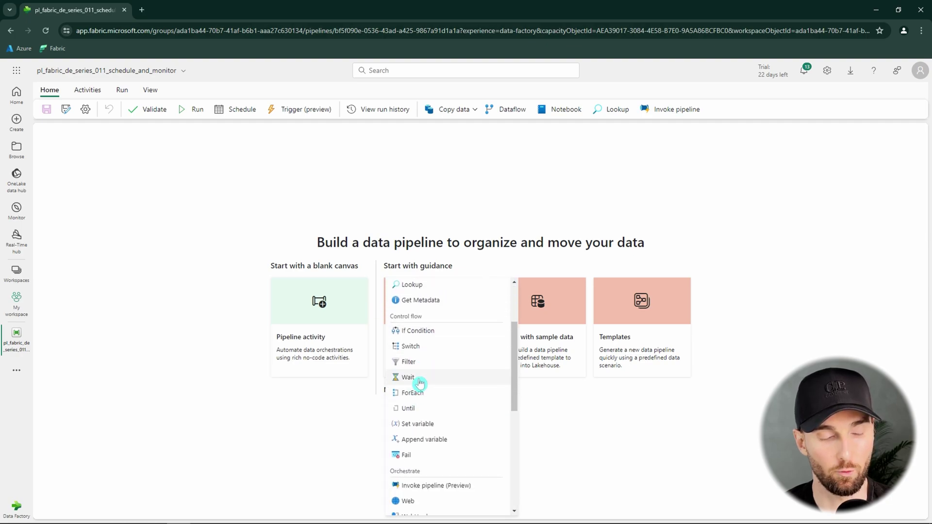
left_click(412, 378)
left_click_drag(154, 214, 341, 211)
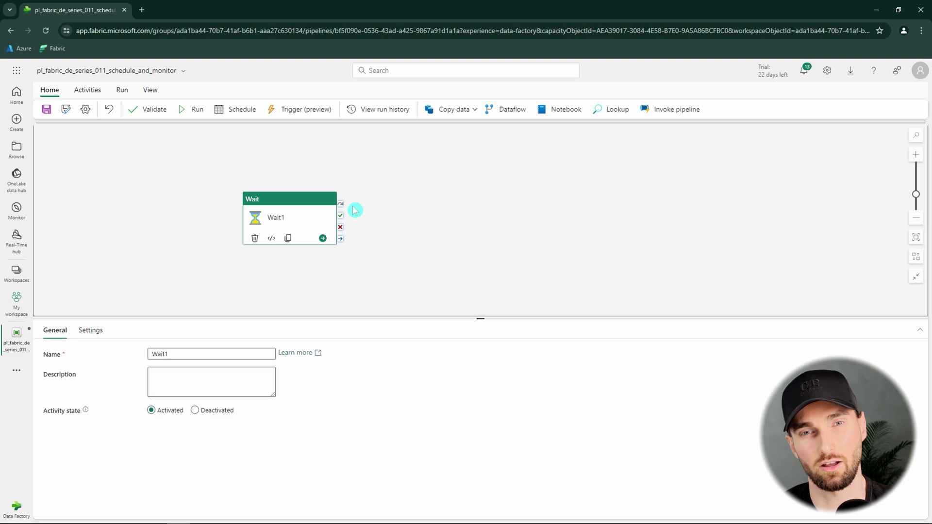
Start a pipeline run, then cancel the Save and run dialog.
left_click(356, 248)
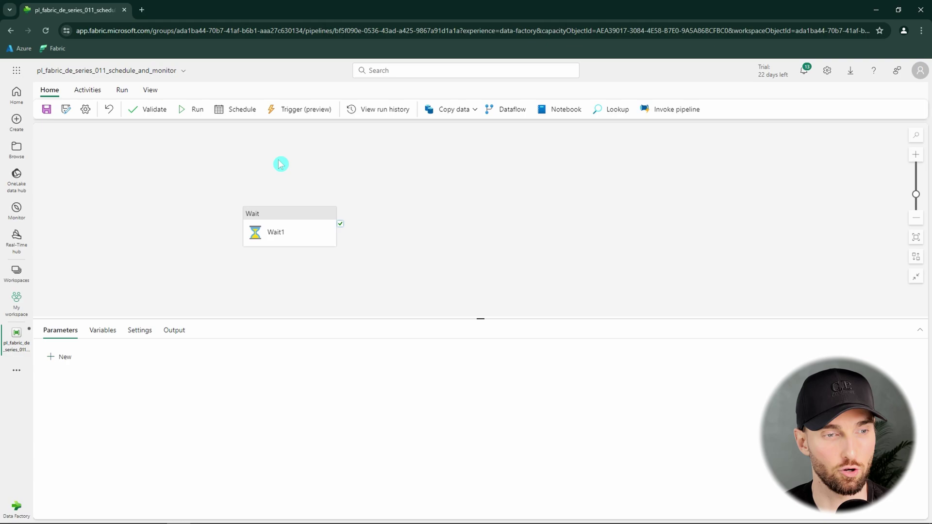
left_click(196, 111)
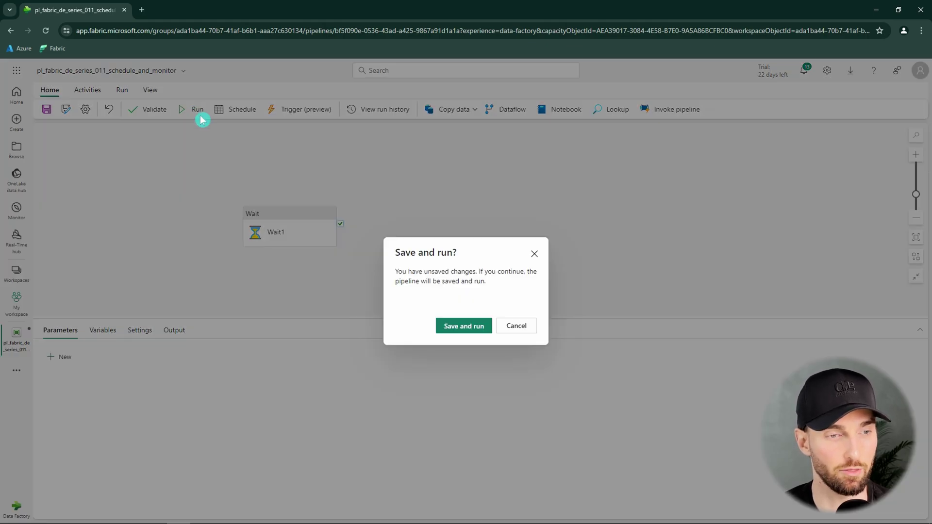
left_click(518, 330)
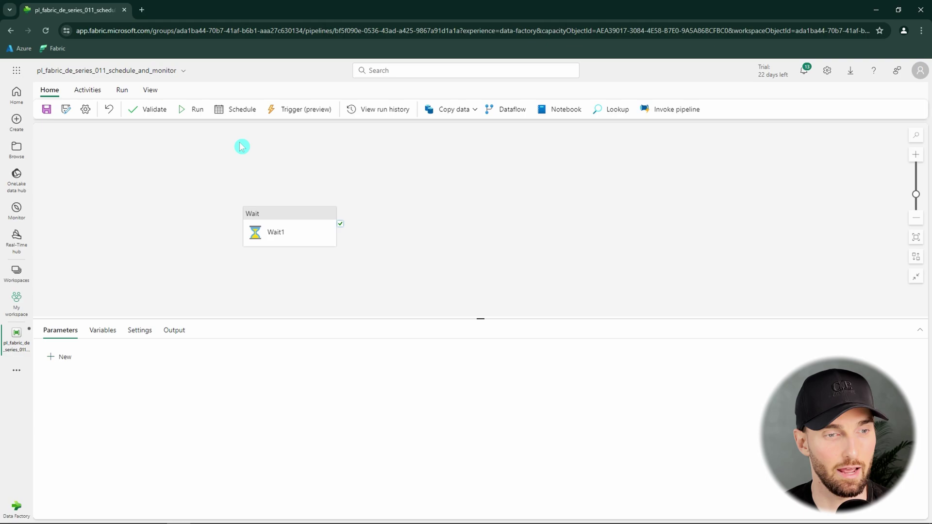
Turn the pipeline schedule On, keep By the minute, and change the interval from 15 to 1.
left_click(242, 112)
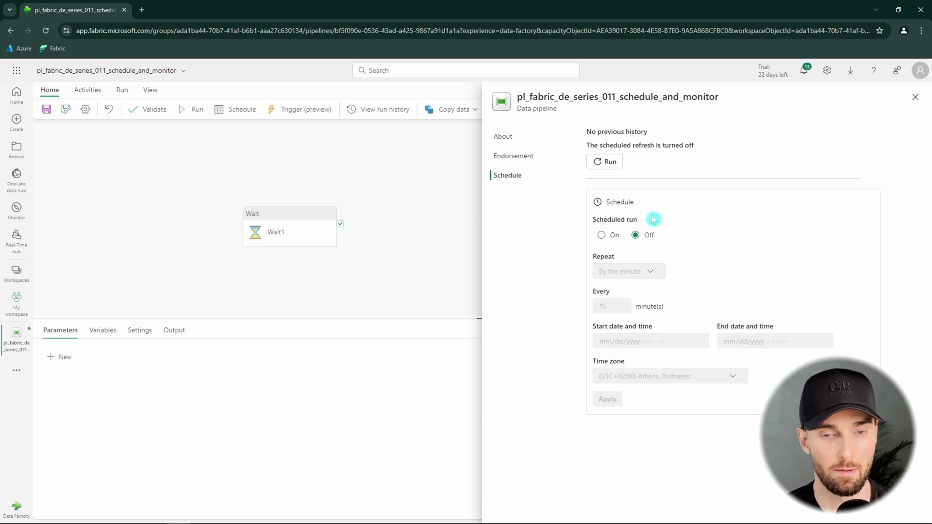
left_click_drag(648, 222, 581, 226)
left_click(601, 235)
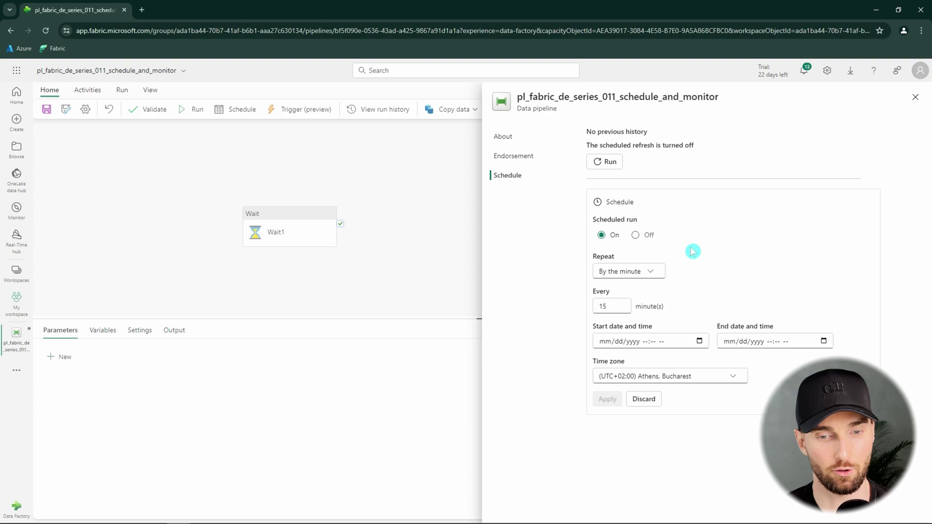
left_click(655, 271)
left_click(658, 275)
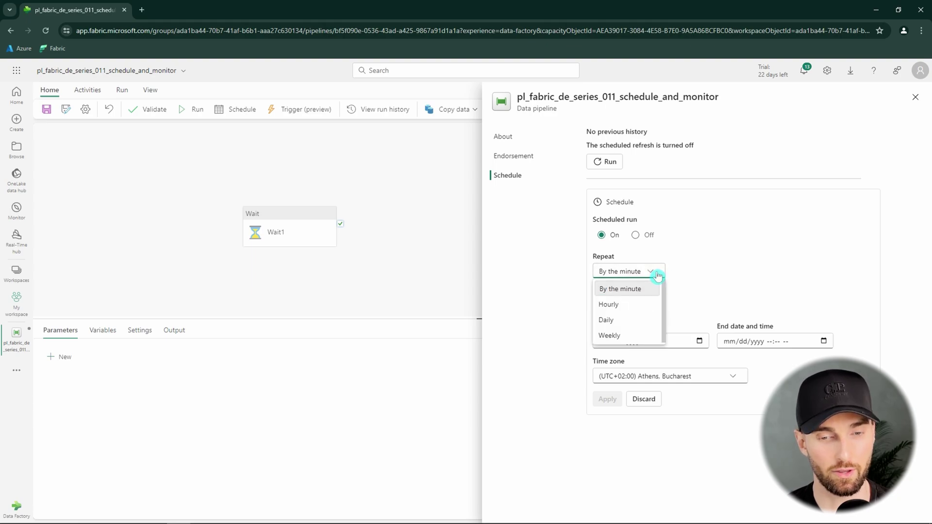
left_click(696, 286)
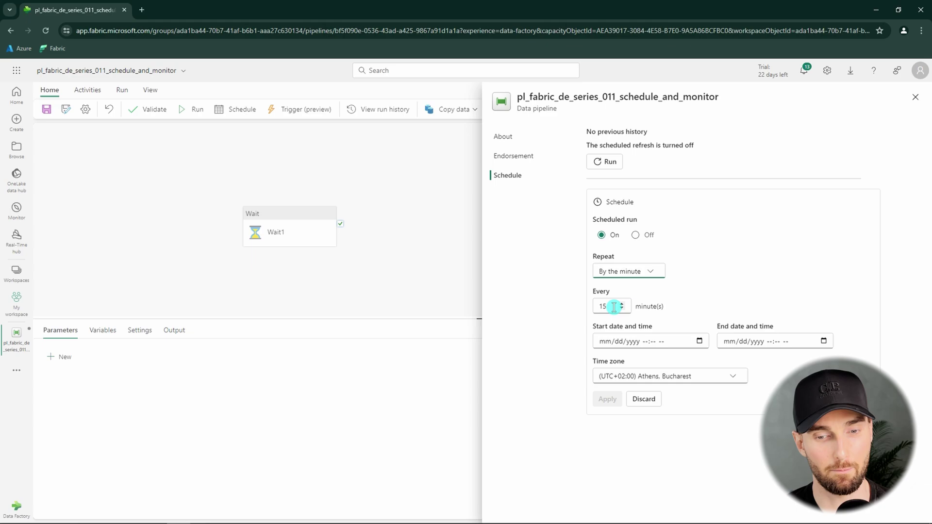
double_click(613, 308)
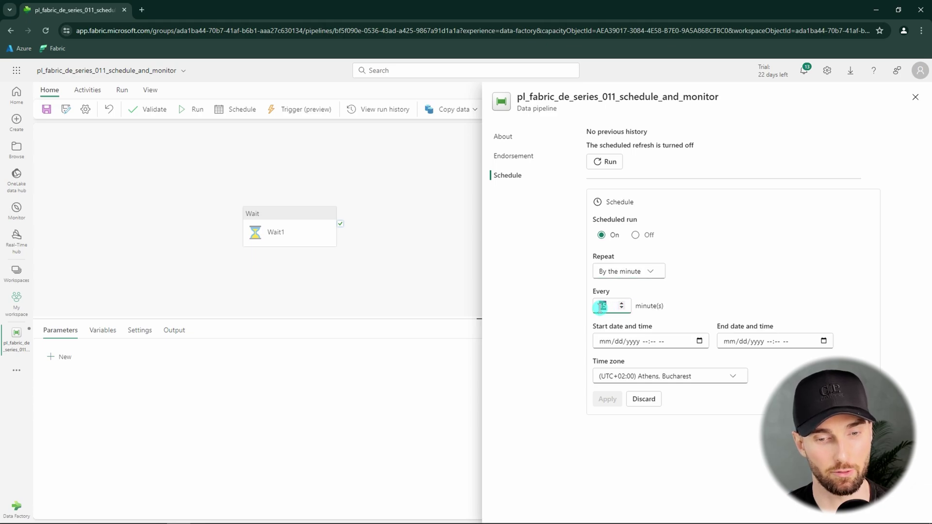
type("15")
left_click_drag(615, 307, 587, 311)
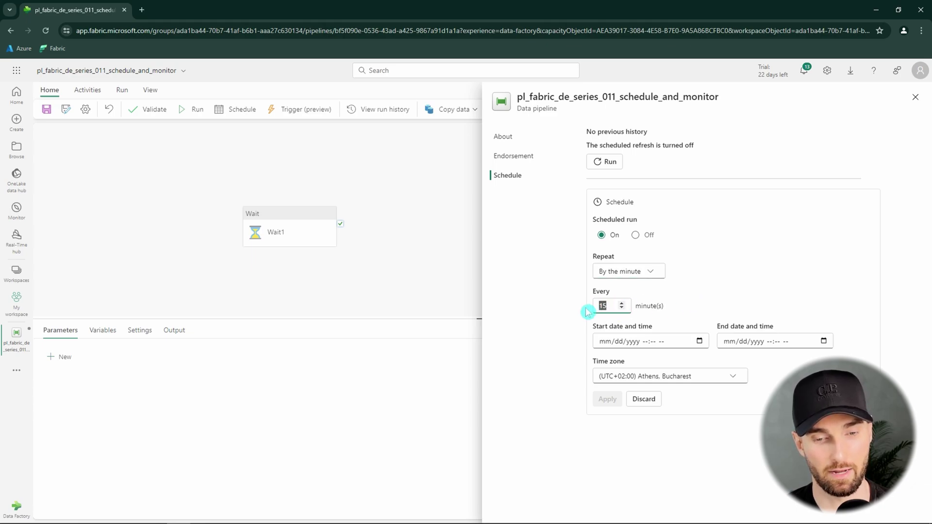
type("1")
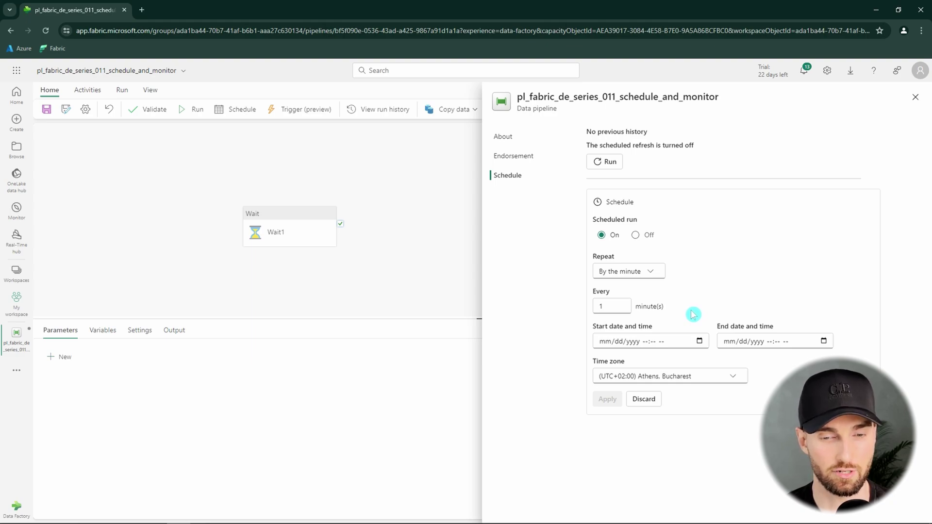
Set the schedule start to today, 07/10/2024 08:35 PM, and the end date to July 11.
left_click(699, 341)
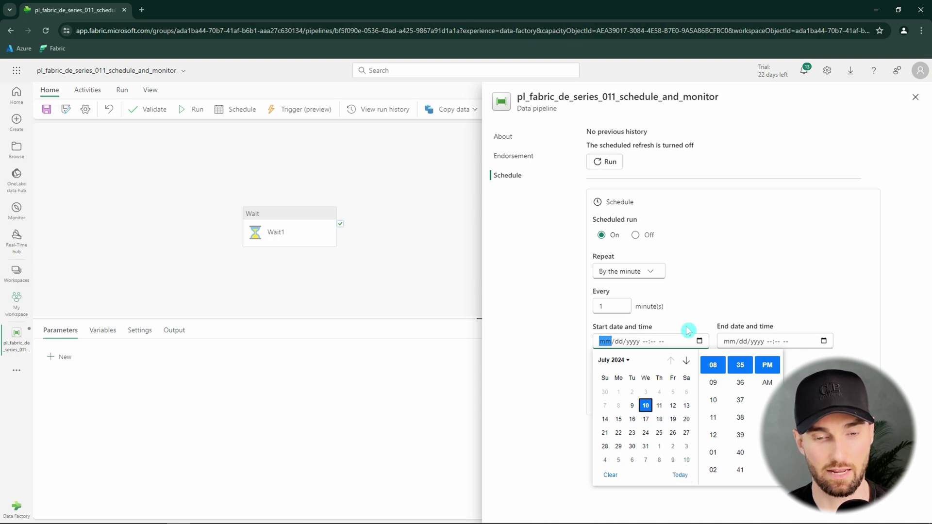
left_click(679, 475)
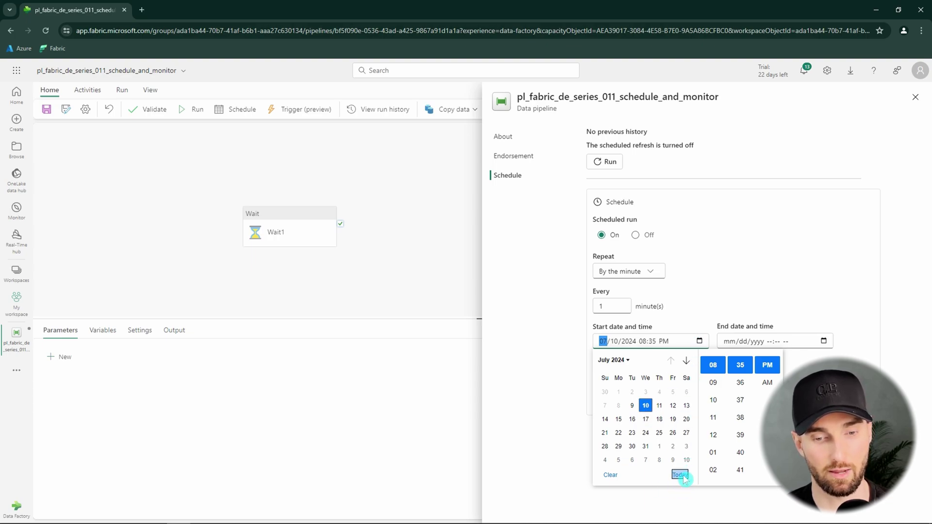
left_click(746, 290)
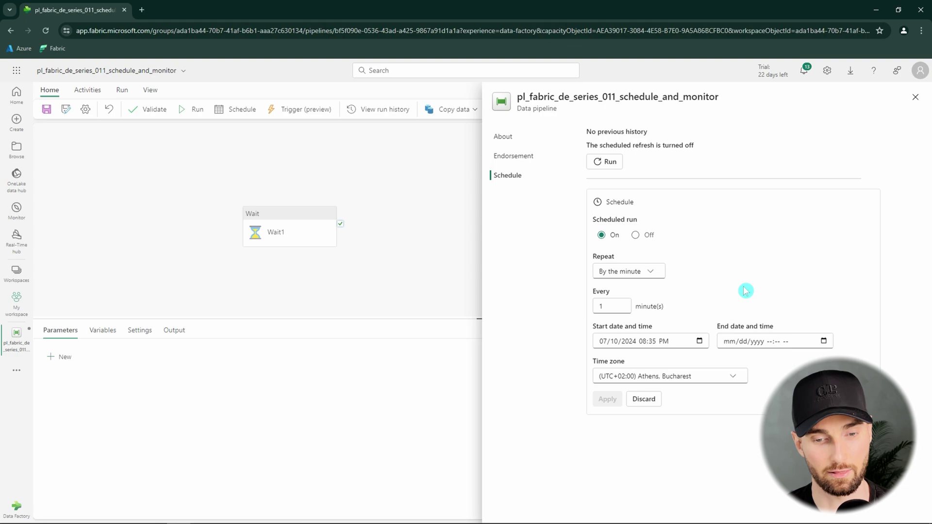
left_click(823, 343)
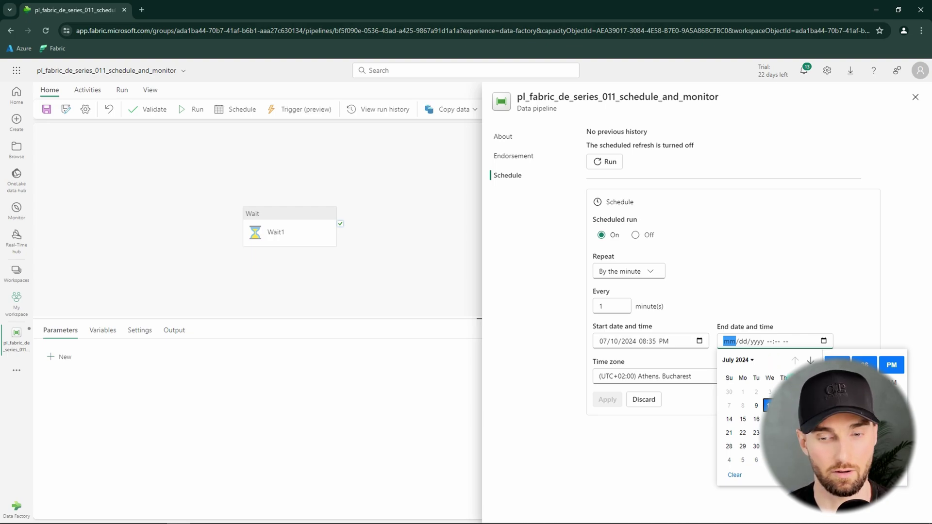
left_click(783, 405)
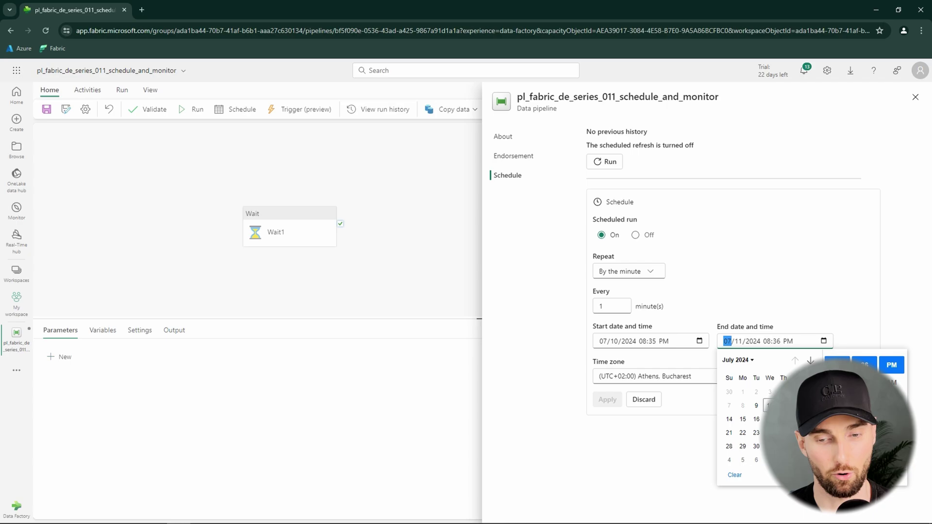
left_click(820, 316)
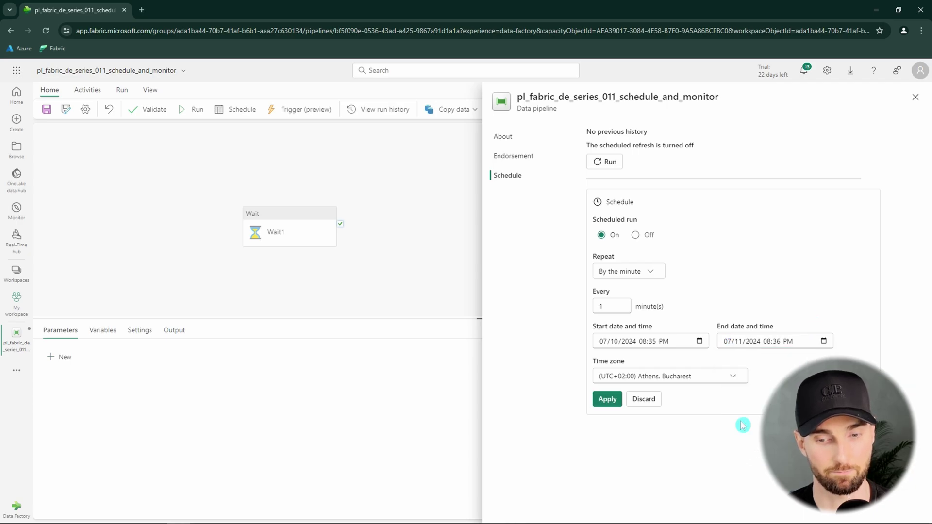
Choose the (UTC+02:00) Helsinki, Kyiv, Riga, Sofia, Tallinn time zone.
left_click(738, 380)
scroll(701, 298, "up", 2)
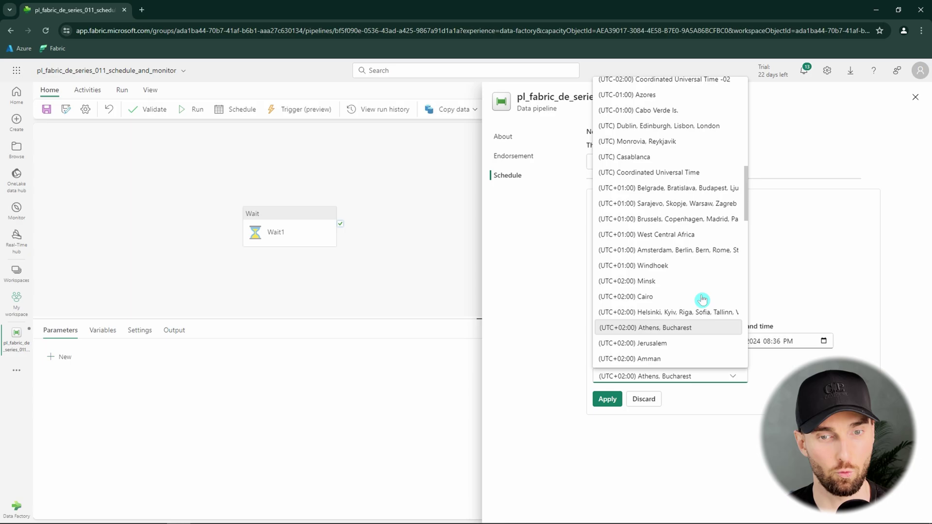
scroll(703, 299, "up", 4)
scroll(700, 297, "down", 6)
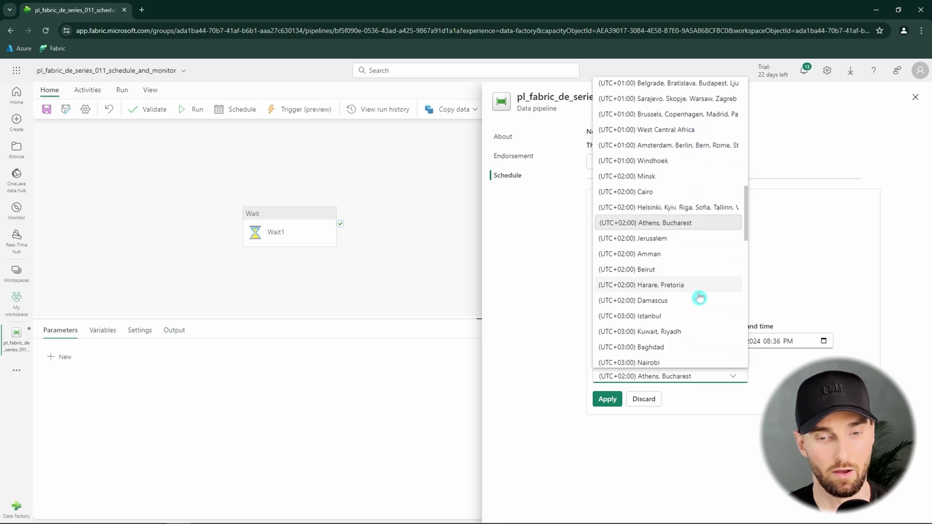
left_click(691, 212)
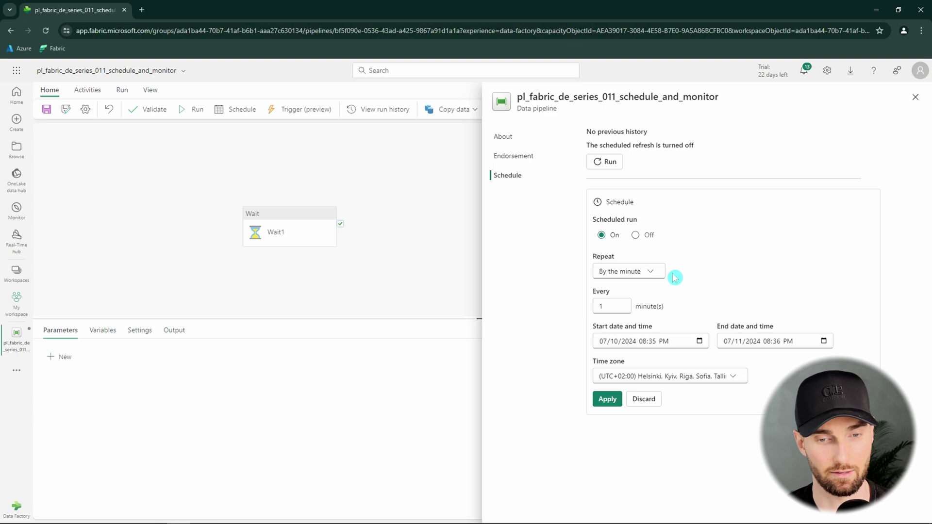
Change the schedule's Repeat to Hourly, then to Daily.
left_click(656, 272)
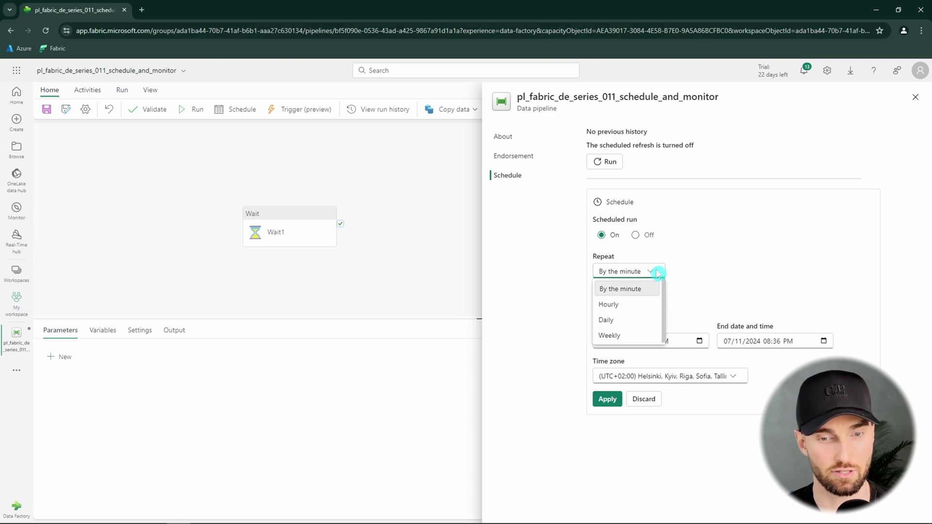
left_click(634, 310)
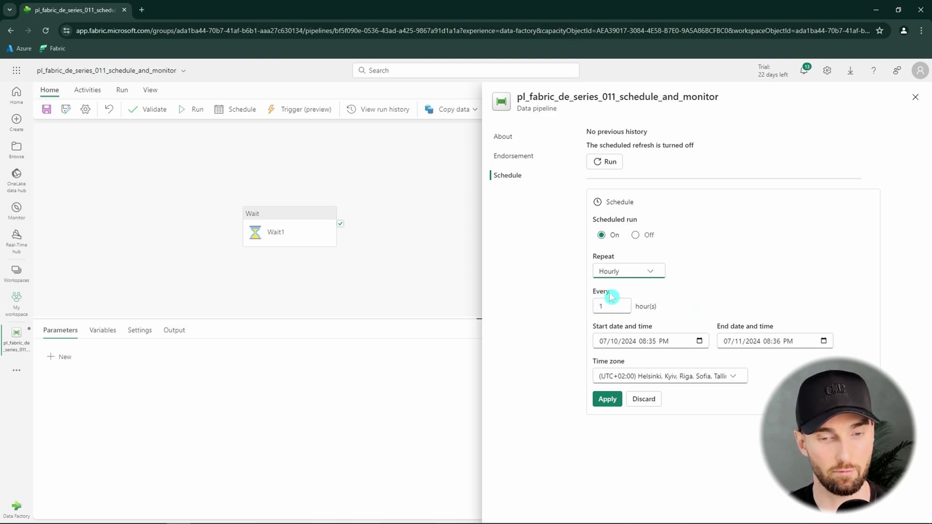
left_click(651, 270)
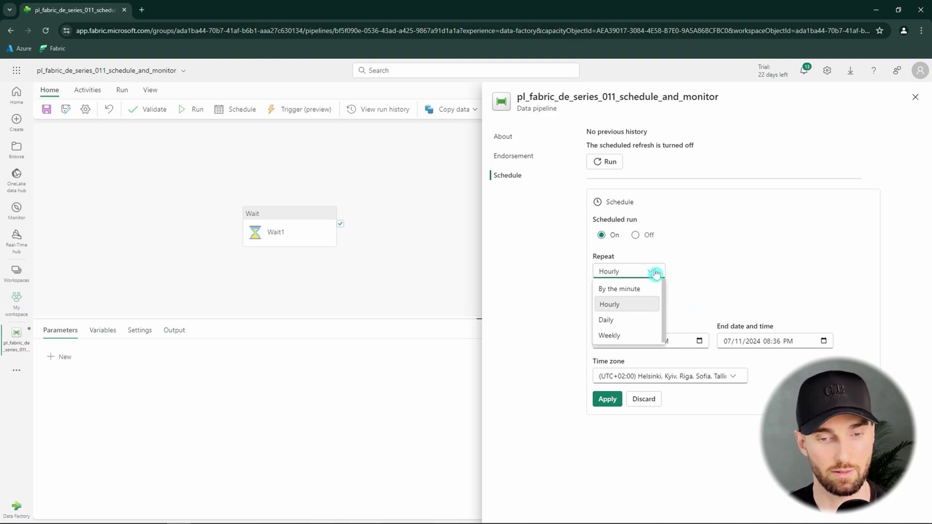
left_click(638, 323)
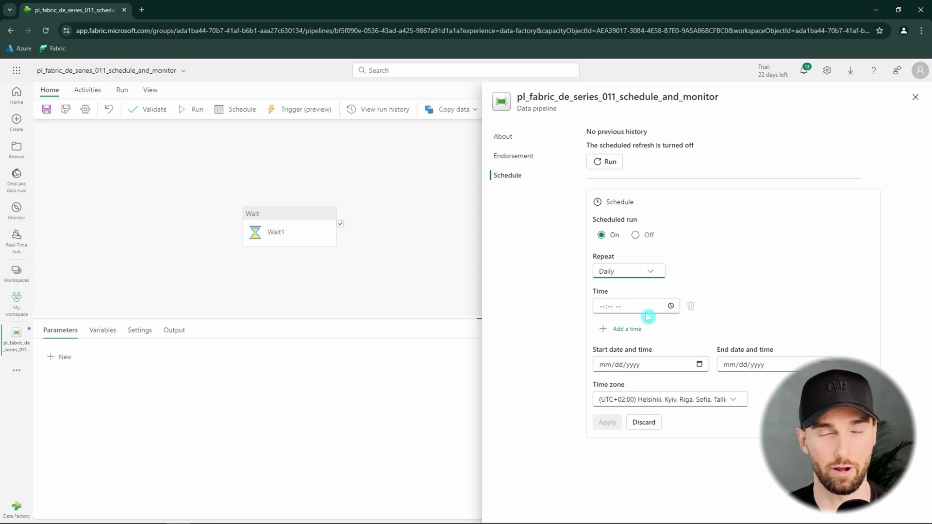
Add three extra daily run times, delete them again, and switch Repeat to Weekly.
left_click(628, 333)
left_click(630, 348)
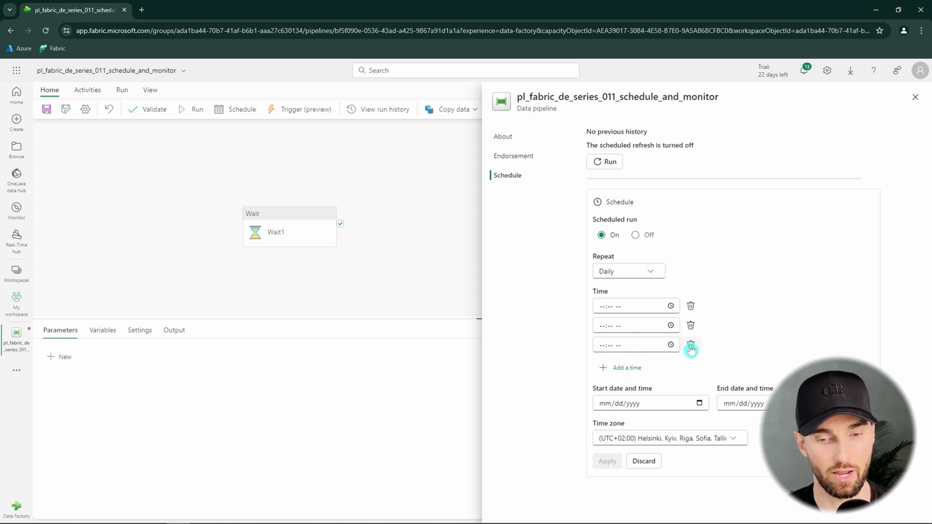
left_click(626, 368)
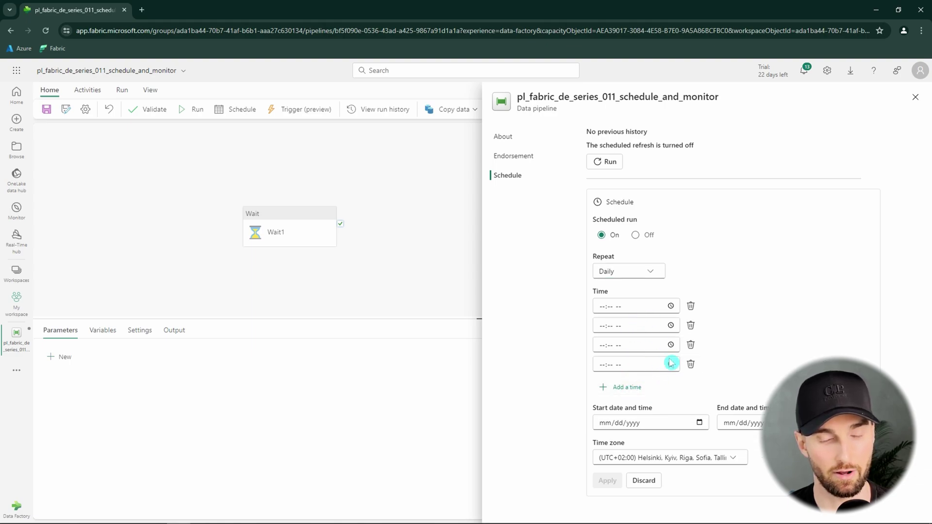
left_click(690, 364)
left_click(690, 345)
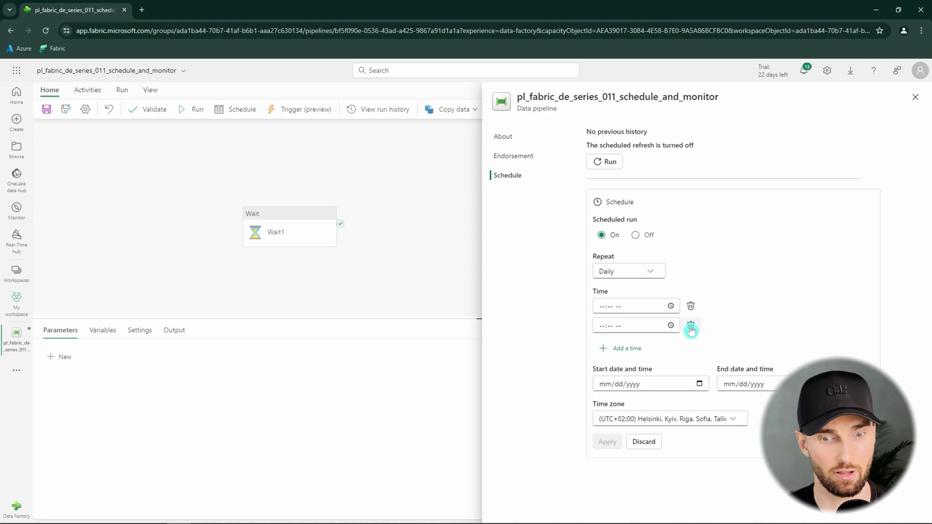
left_click(690, 330)
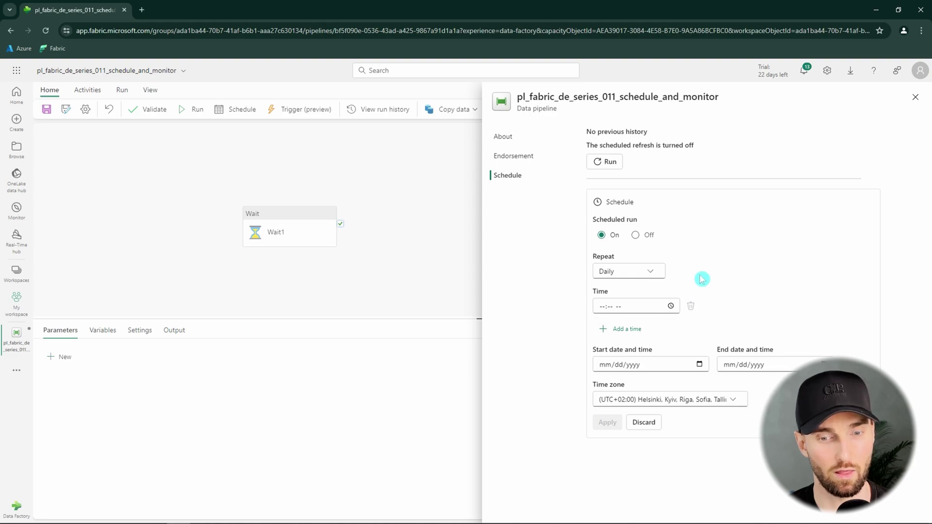
left_click(658, 273)
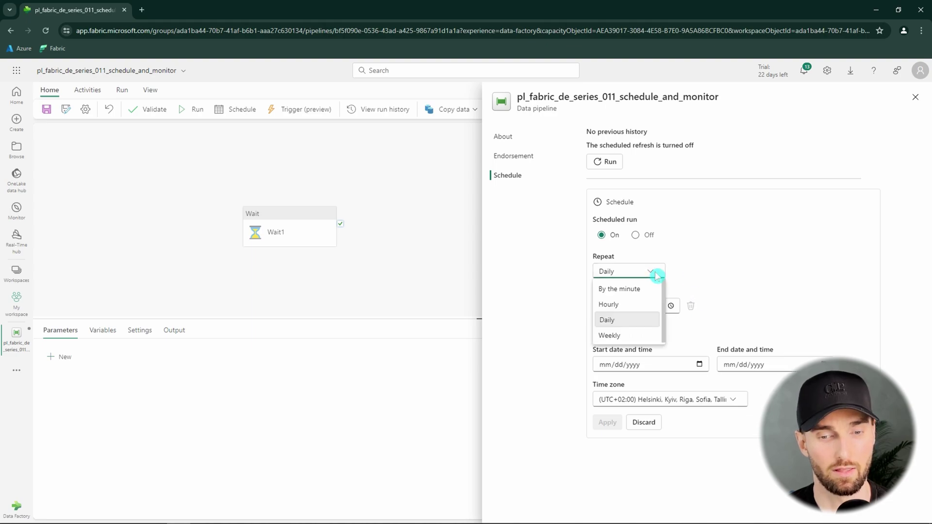
left_click(631, 335)
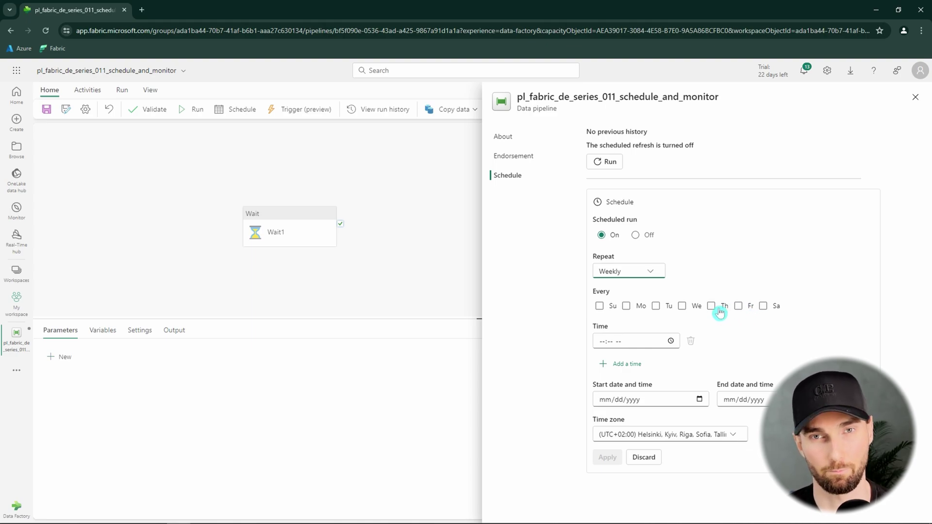
Apply a By the minute schedule, close the Schedule pane, and go to the Create page.
left_click(650, 271)
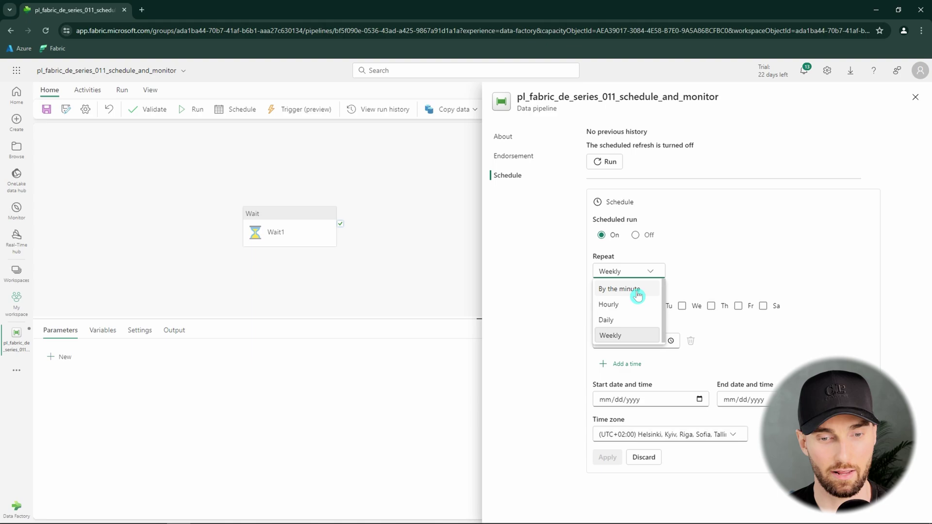
left_click(637, 291)
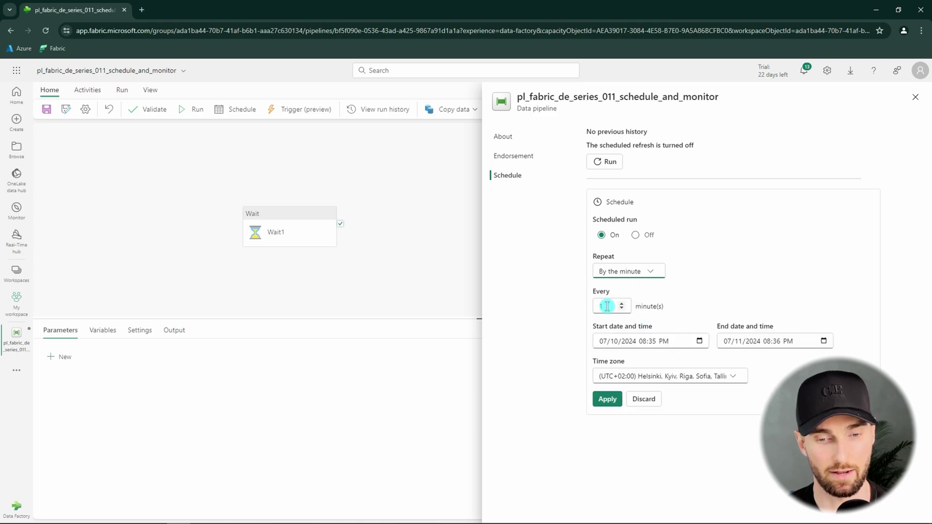
left_click(609, 401)
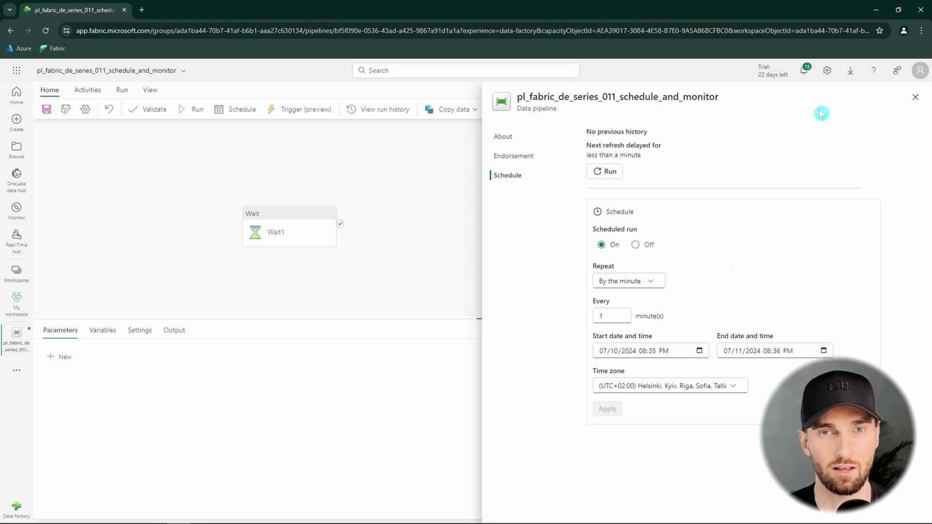
left_click(915, 102)
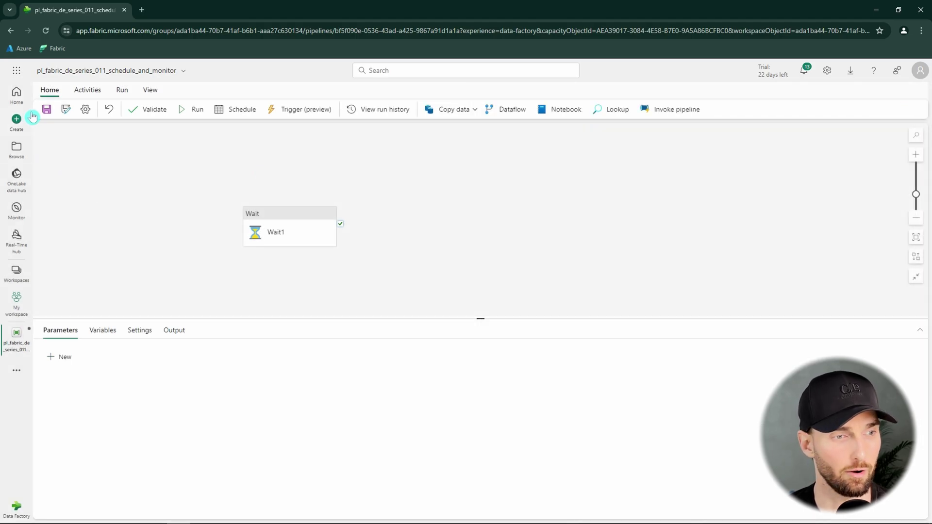
left_click(16, 120)
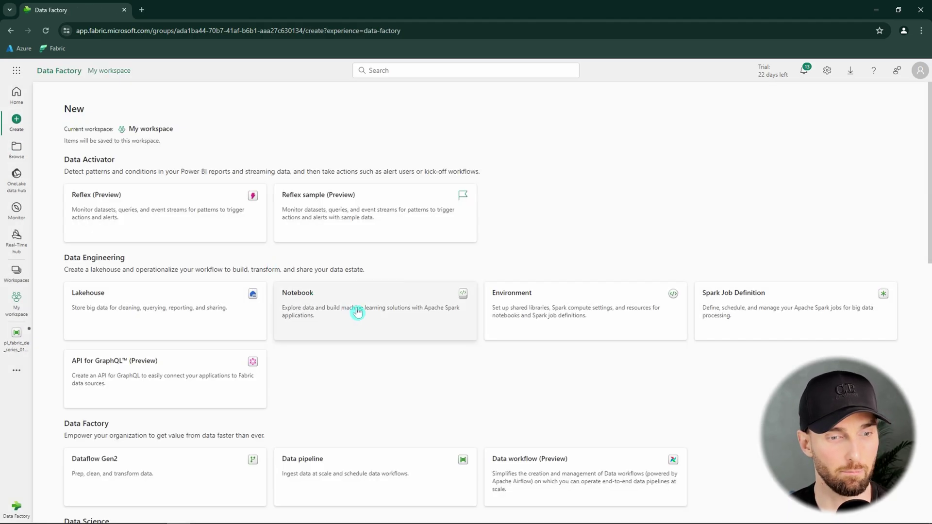
Create pipeline pl_fabric_de_series_011_schedule_and_monitor2 and place a Wait1 activity on its canvas.
scroll(378, 371, "down", 2)
left_click(379, 377)
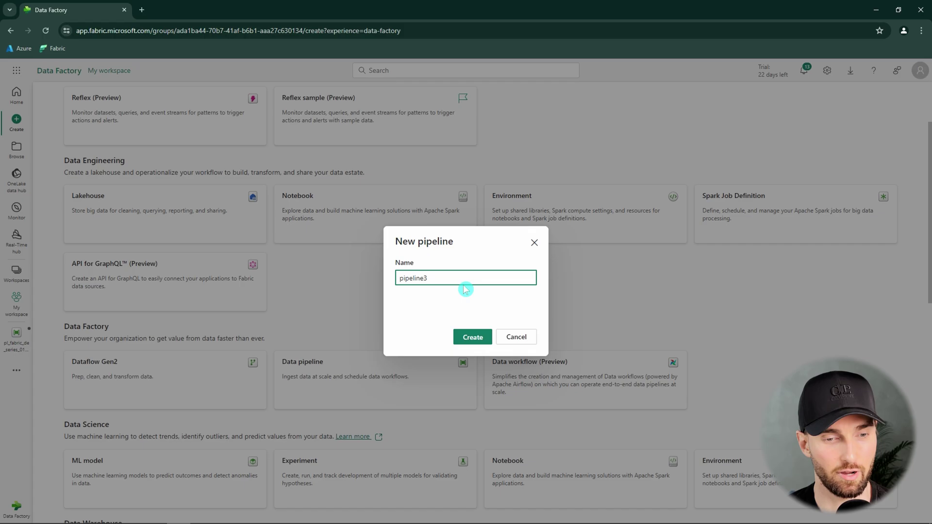
double_click(436, 277)
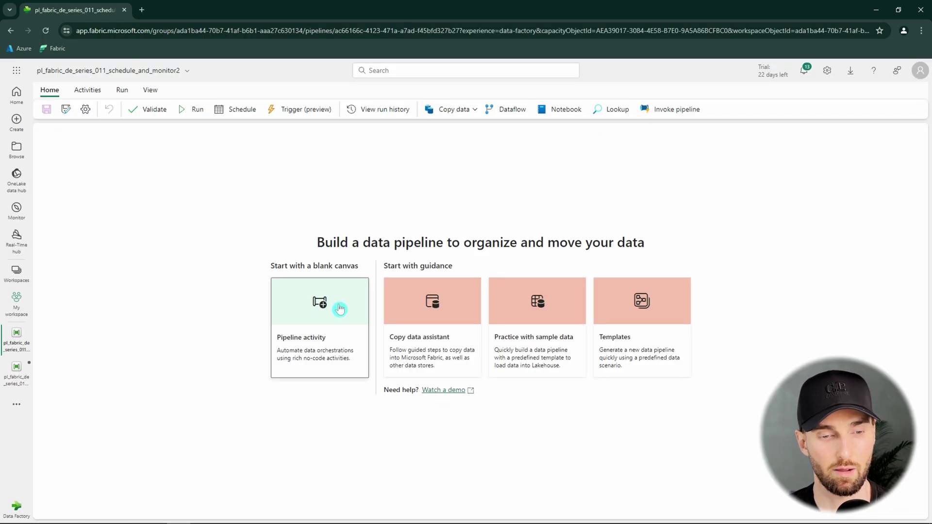
left_click(339, 301)
scroll(466, 339, "down", 1)
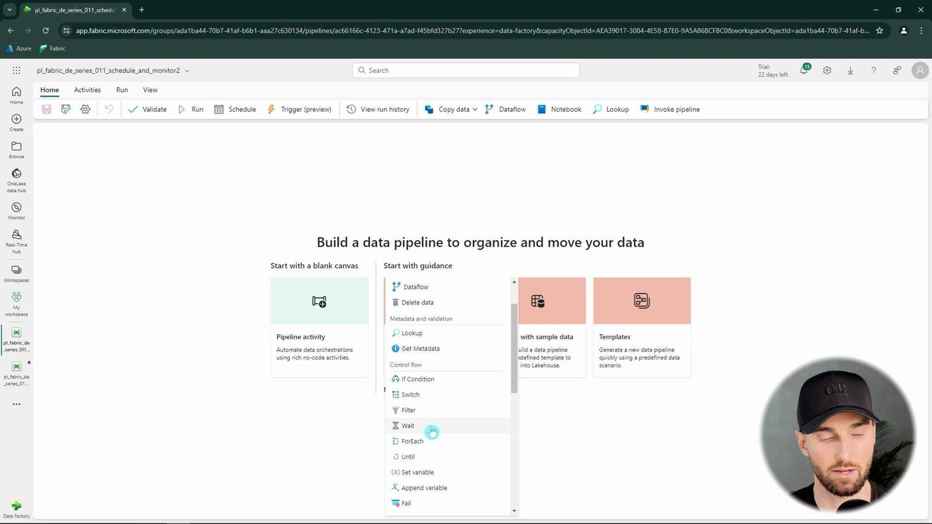
left_click(431, 431)
left_click_drag(129, 227, 301, 224)
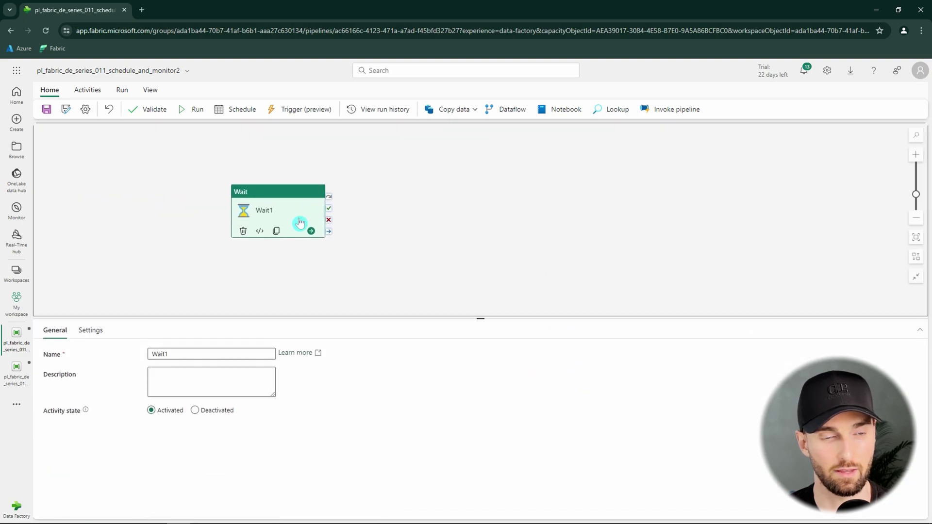
left_click(239, 306)
Add two String pipeline parameters named param1 and param2 with no default values.
left_click(65, 358)
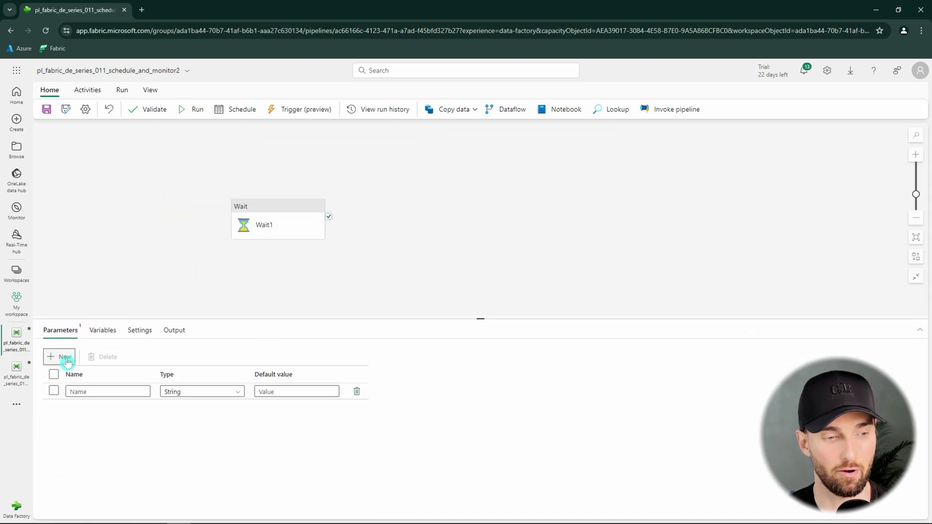
left_click(66, 358)
left_click(132, 392)
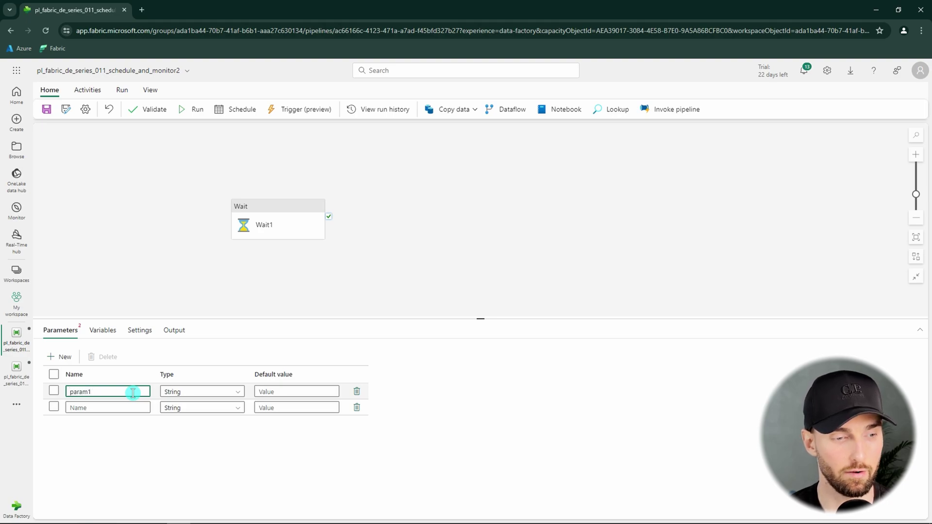
left_click(114, 408)
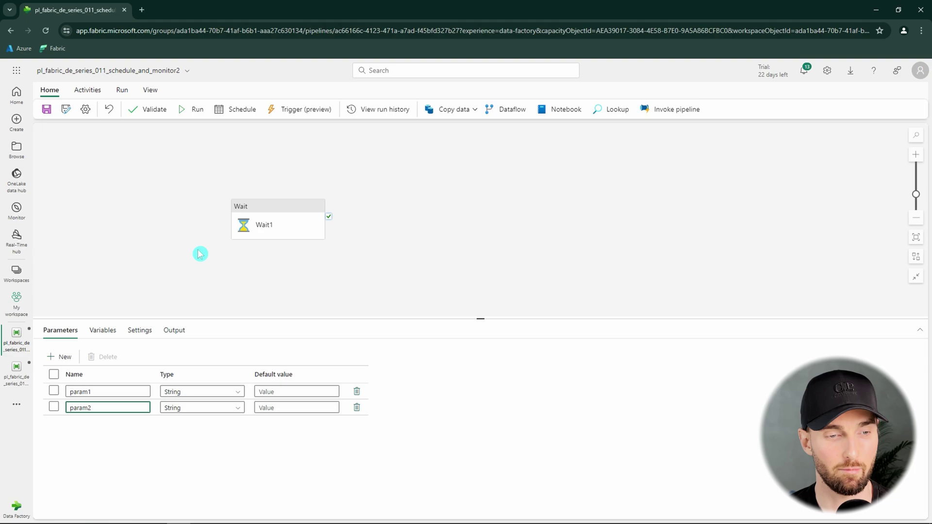
left_click_drag(292, 232, 307, 238)
left_click(402, 240)
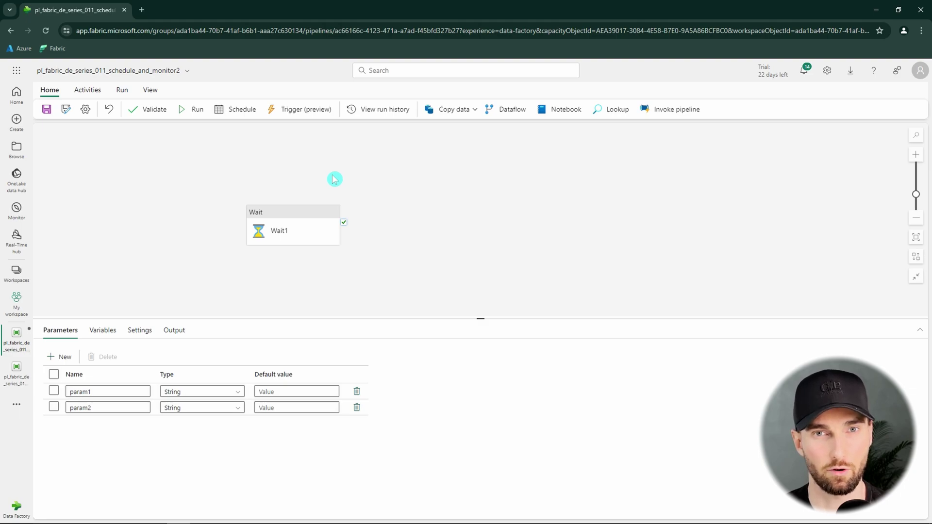
left_click(365, 167)
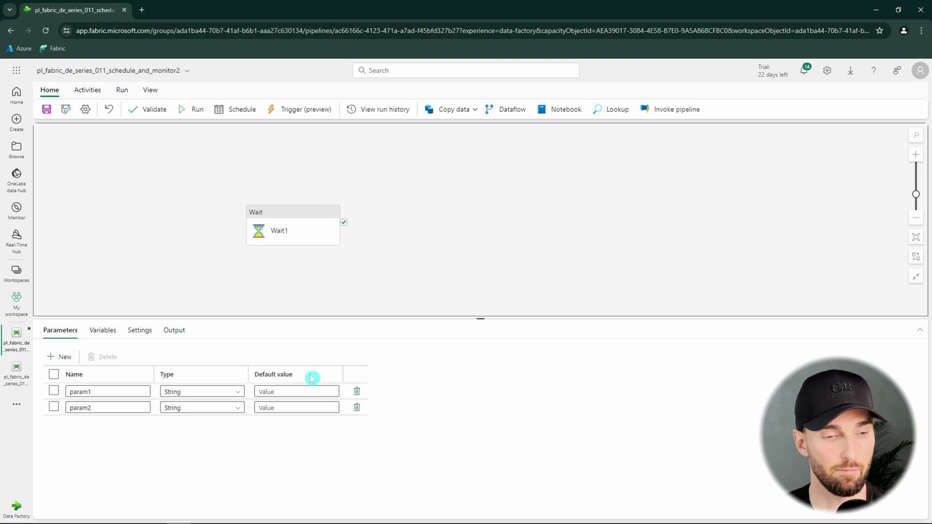
left_click(292, 391)
left_click(293, 391)
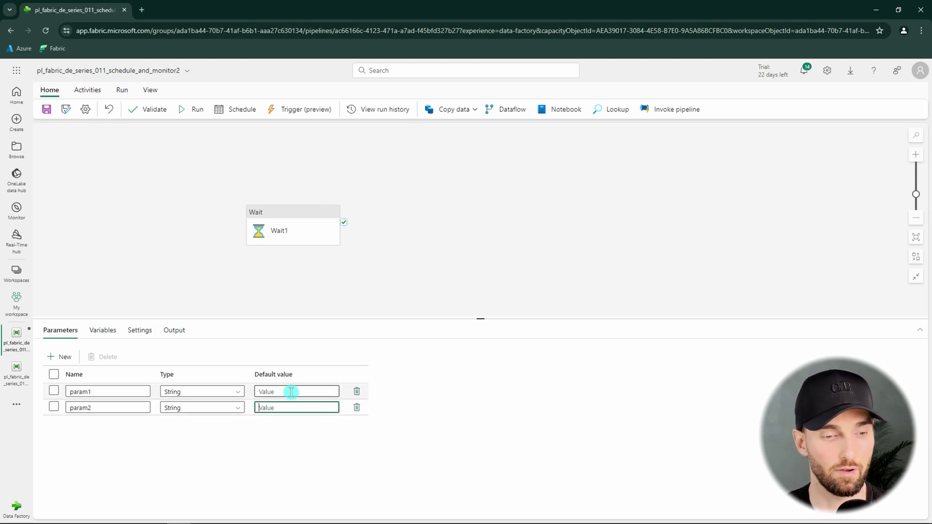
left_click(287, 410)
left_click(293, 391)
left_click(293, 407)
left_click(292, 391)
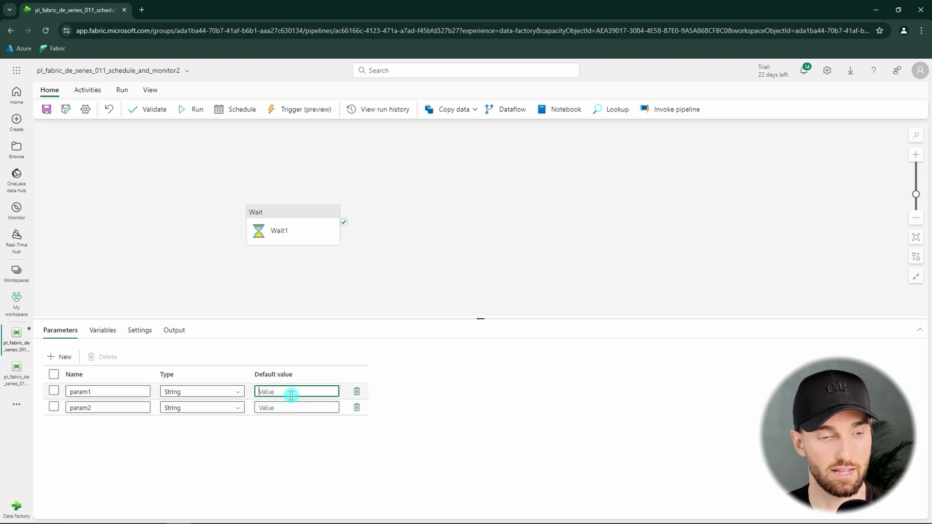
left_click(297, 407)
left_click(449, 205)
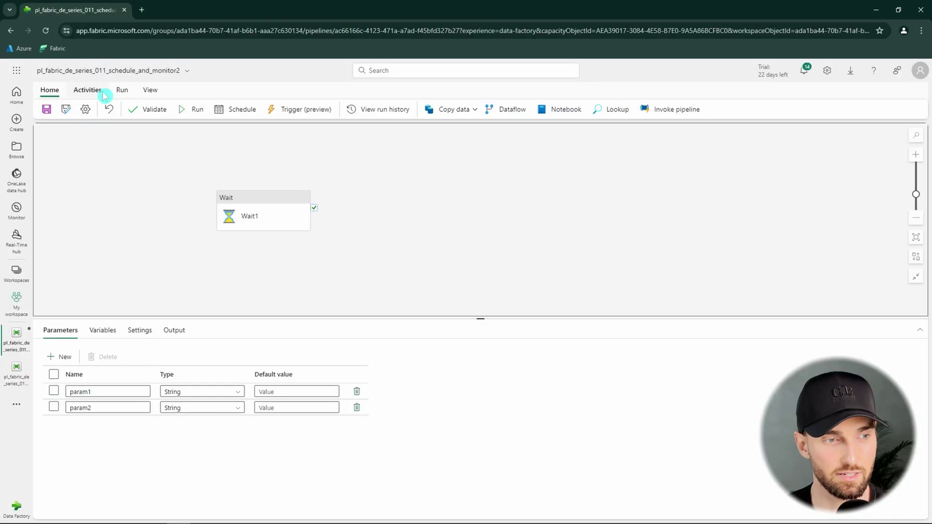
Add a Set variable activity connected to Wait1's success output.
left_click(87, 90)
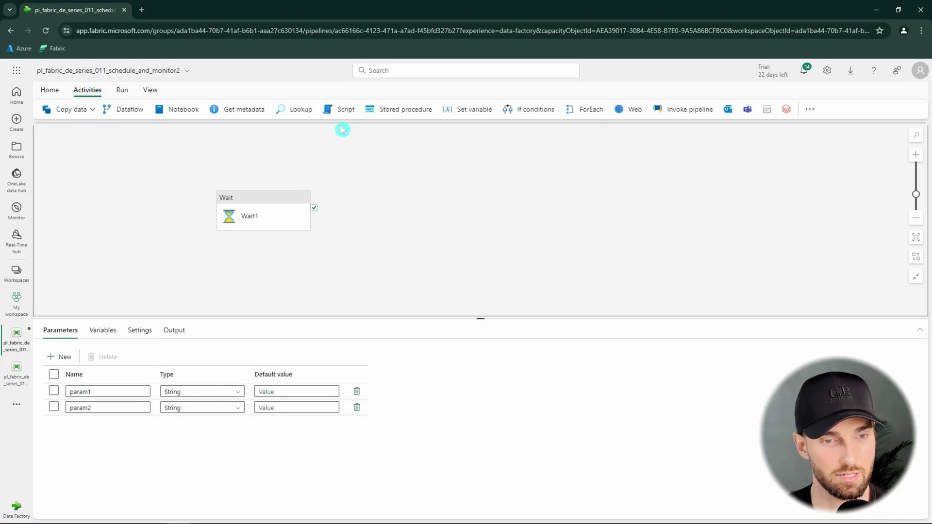
left_click(466, 111)
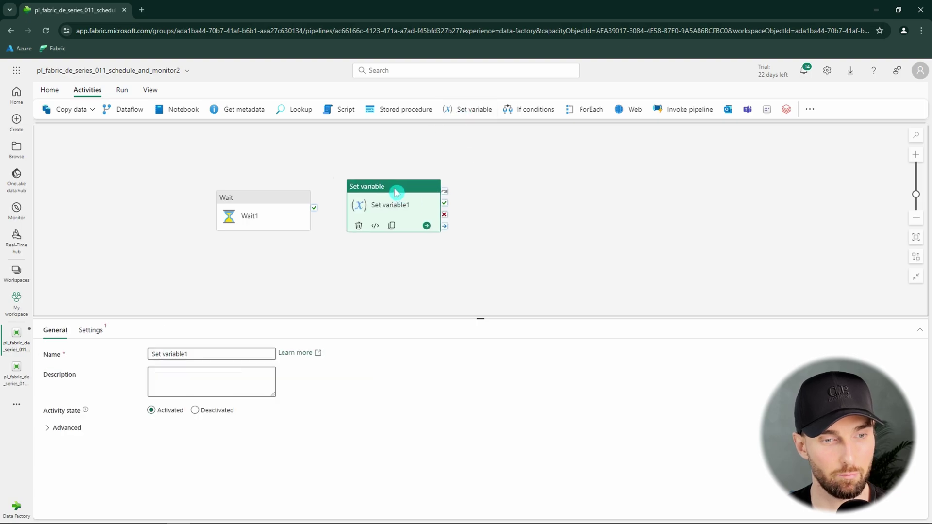
left_click_drag(315, 208, 400, 170)
left_click(405, 211)
left_click(90, 330)
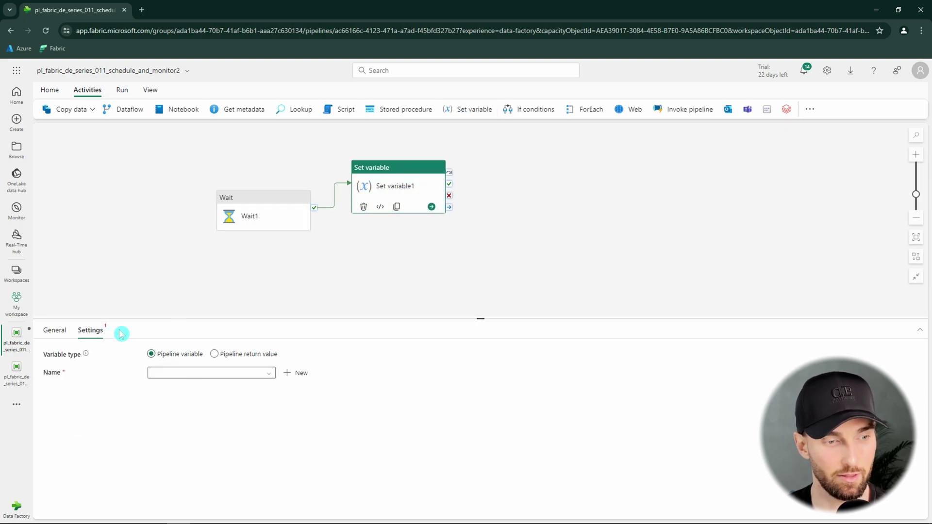
left_click(192, 374)
left_click(165, 313)
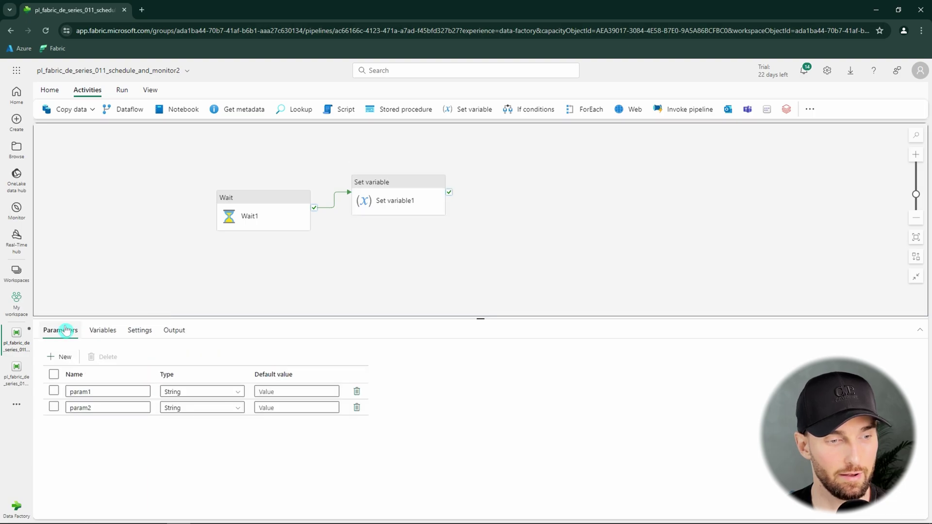
Create the String pipeline variable var1 and select it as Set variable1's target.
left_click(102, 330)
left_click(59, 357)
left_click(92, 391)
type("var1")
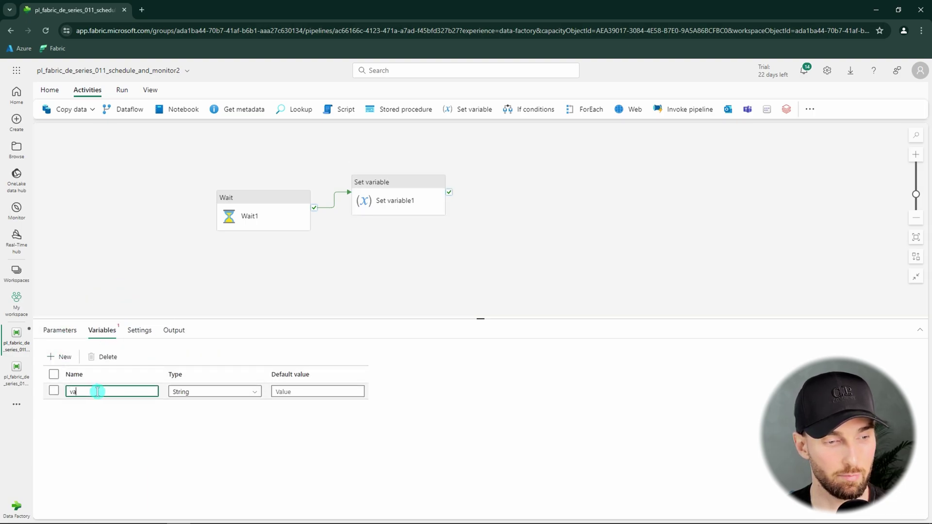
left_click(364, 201)
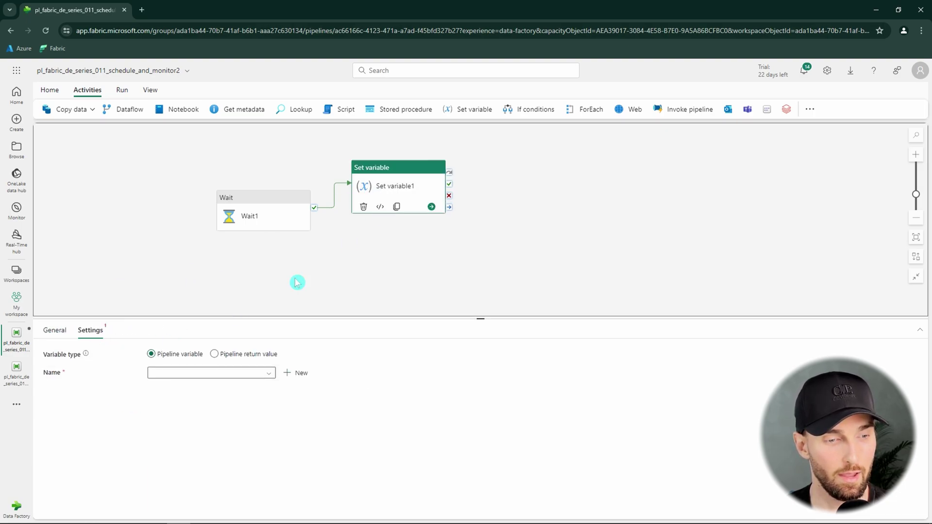
left_click(168, 374)
left_click(175, 388)
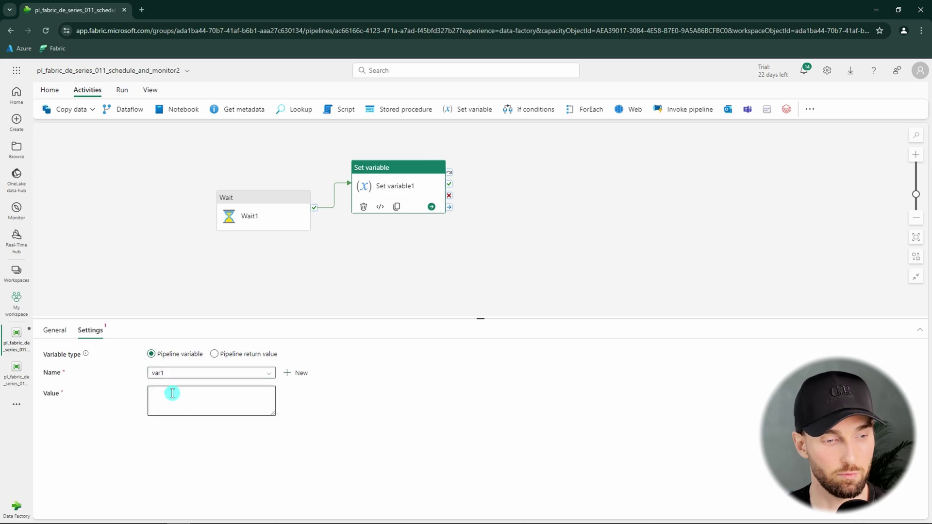
left_click(200, 424)
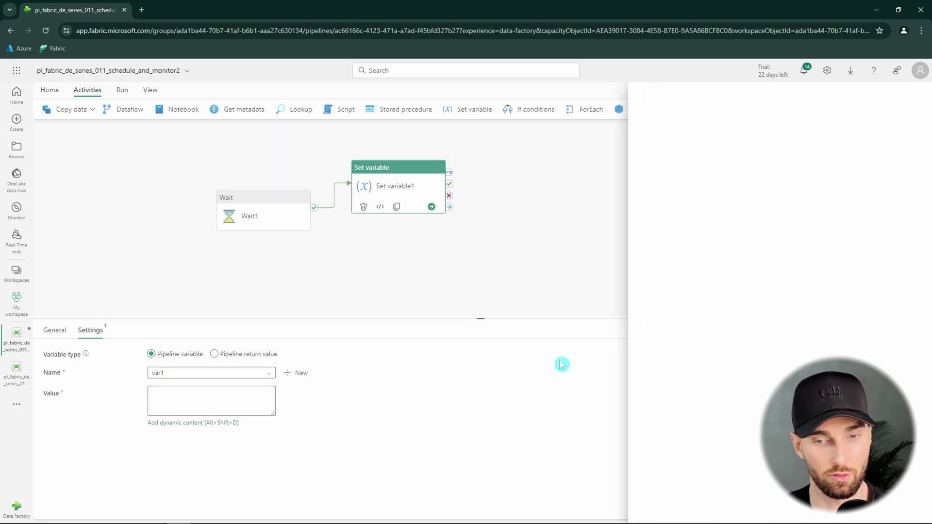
left_click(722, 248)
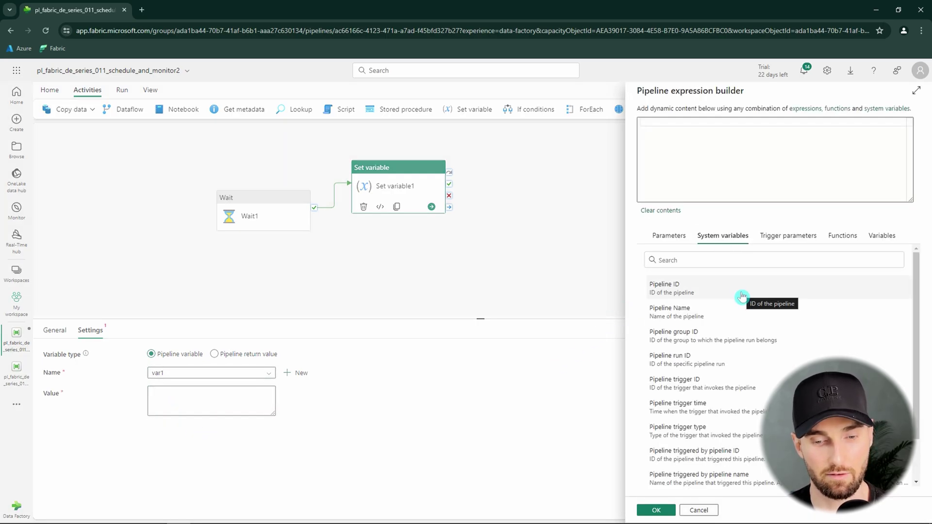
scroll(740, 297, "down", 1)
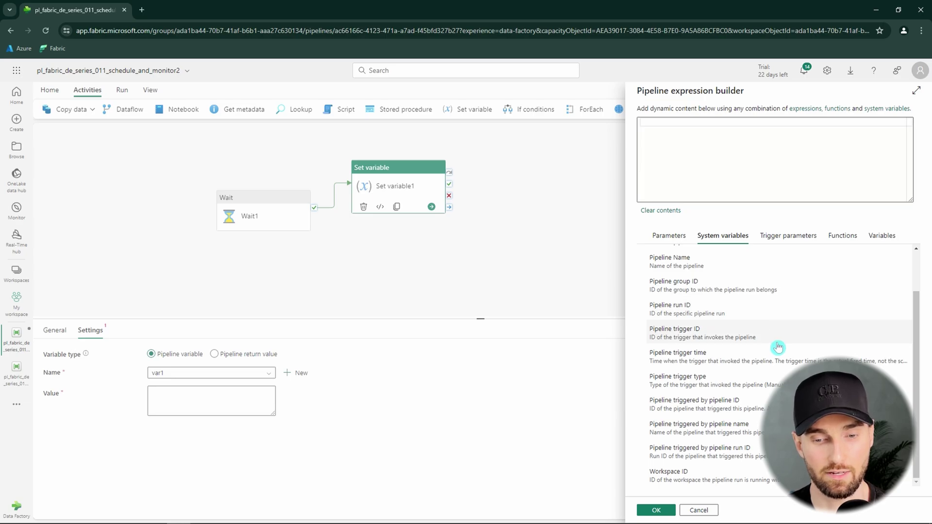
left_click(706, 350)
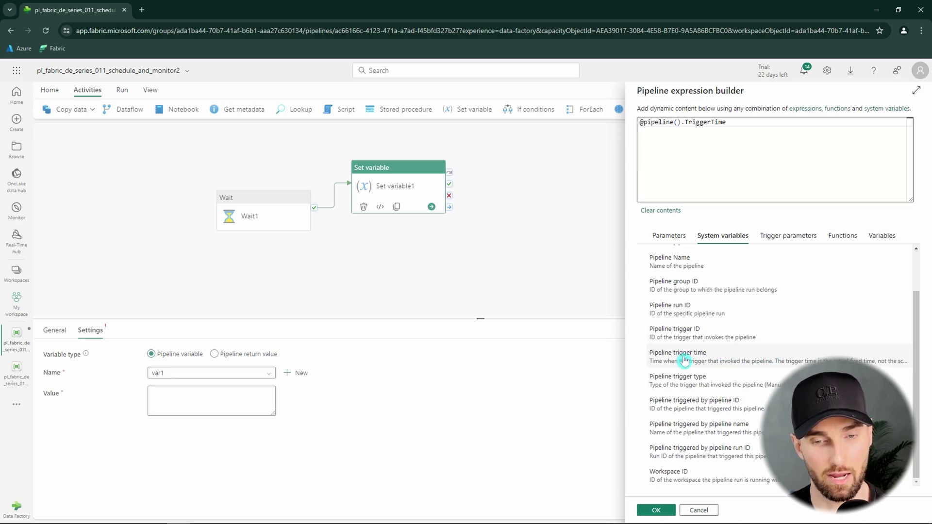
left_click_drag(753, 125, 639, 121)
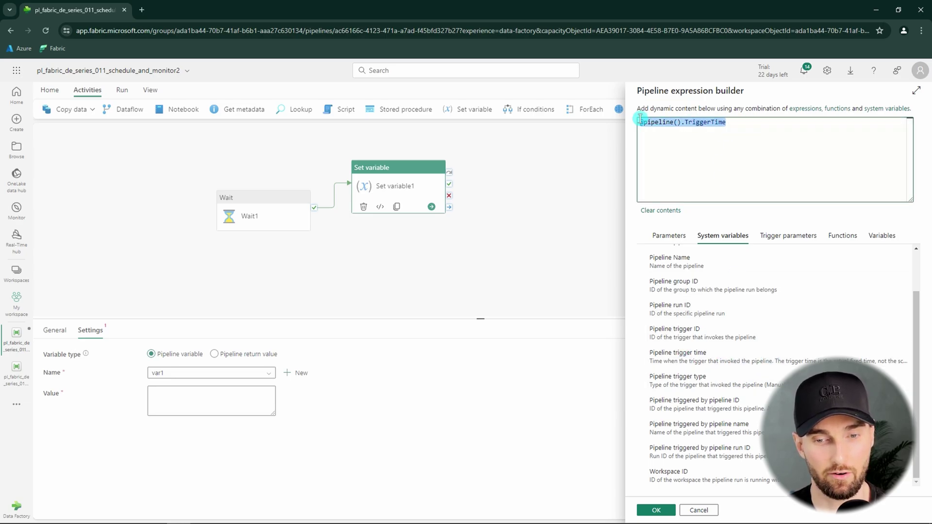
left_click(756, 131)
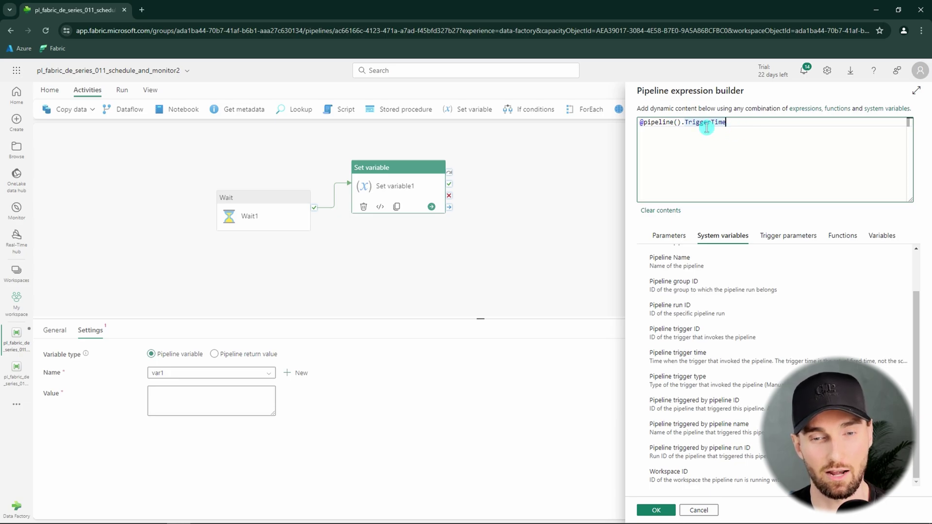
left_click_drag(730, 125, 634, 121)
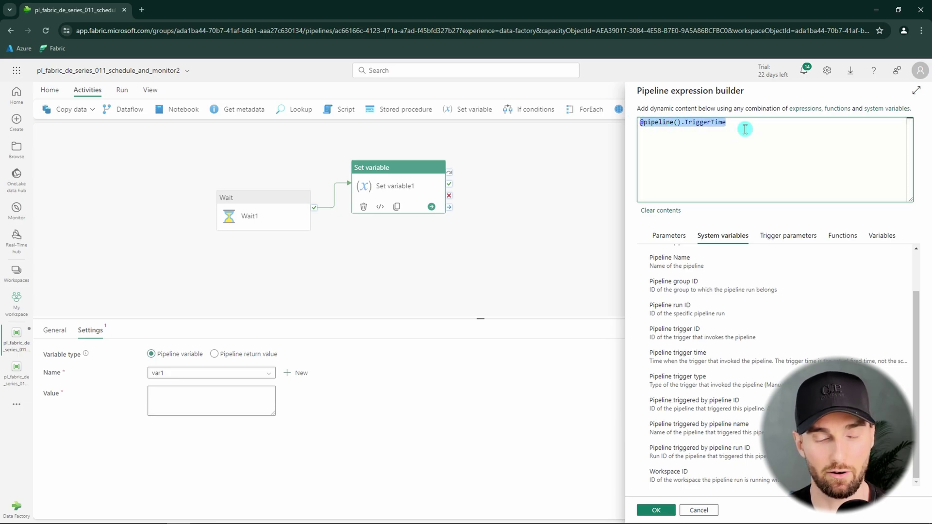
left_click(701, 512)
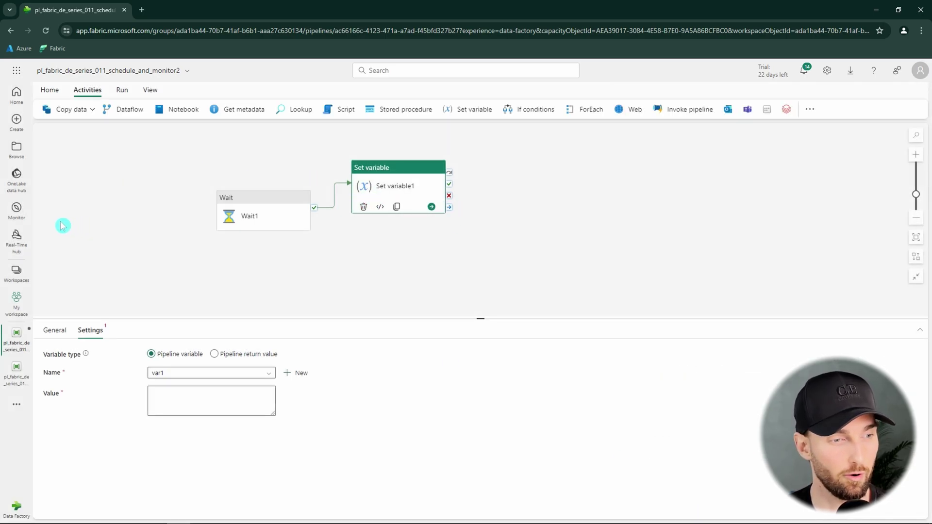
Go to Monitor to see the scheduled pipeline's every-minute runs.
left_click(16, 208)
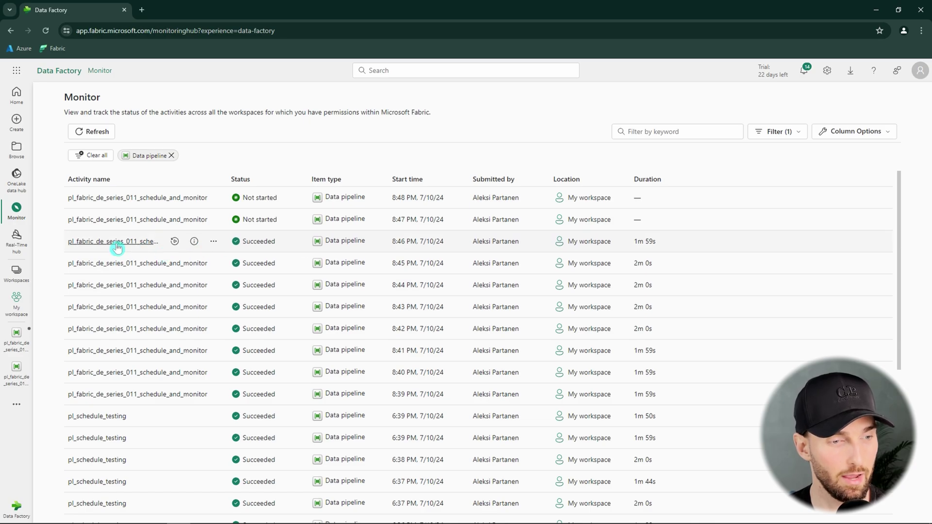
Open the 8:46 PM run and review its succeeded 2s Wait1 activity in Gantt and List views.
left_click(145, 242)
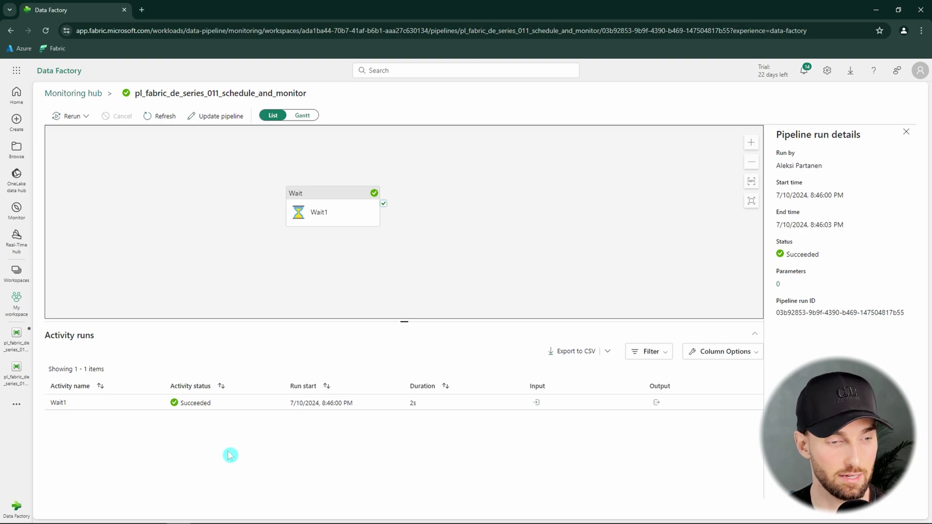
mouse_move(343, 224)
left_mouse_down()
mouse_move(303, 235)
mouse_move(355, 224)
left_mouse_up()
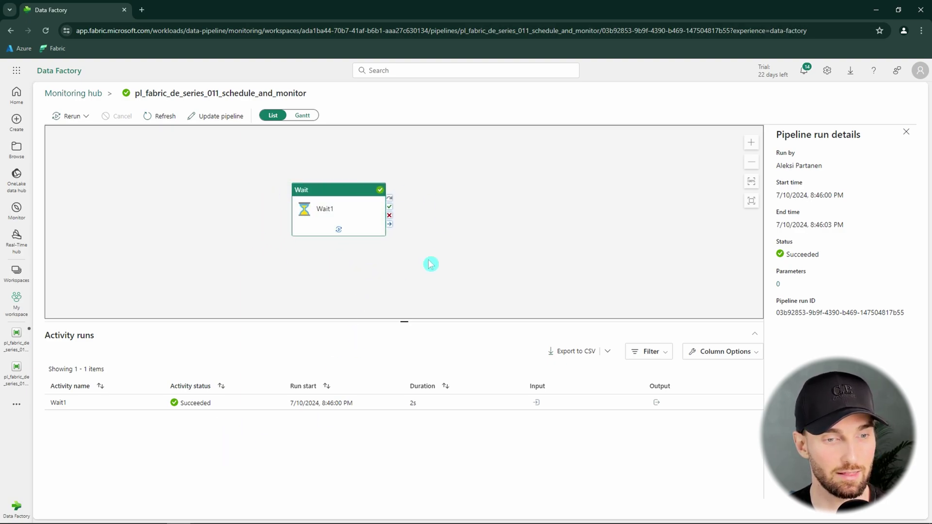
left_click(281, 183)
left_click(301, 119)
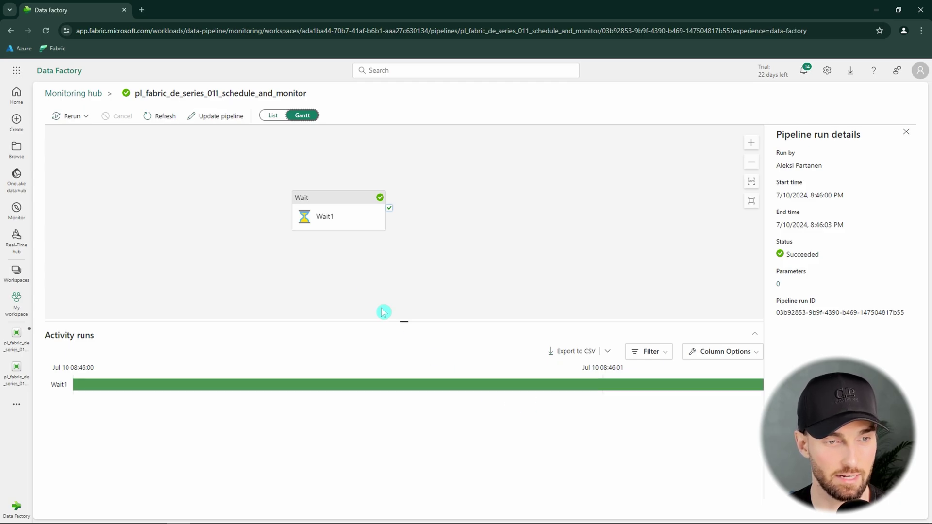
left_click(275, 116)
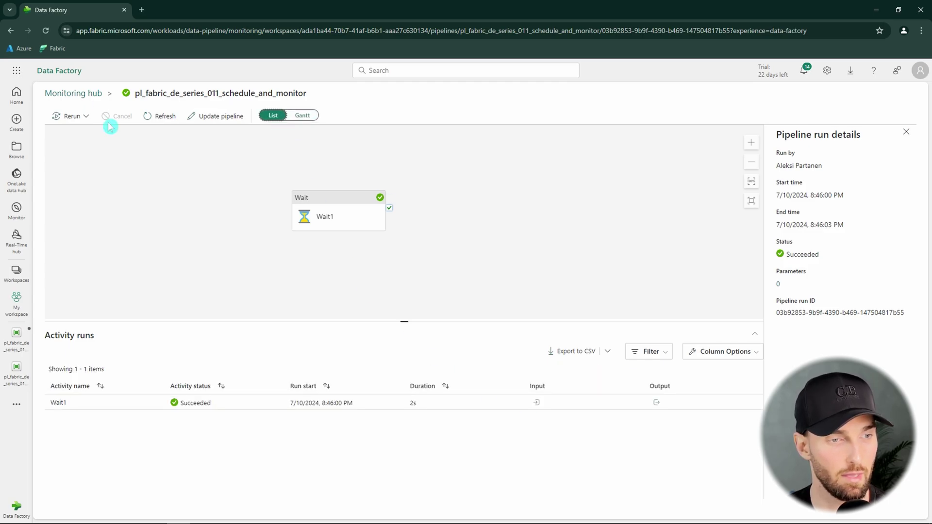
Back in the Monitoring hub run list, enable the End time column via Column Options.
left_click(90, 94)
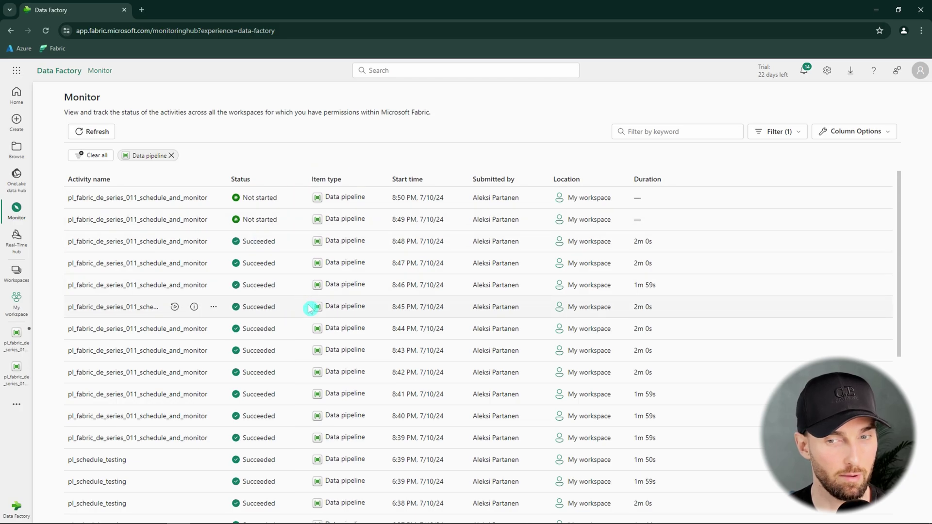
left_click(774, 135)
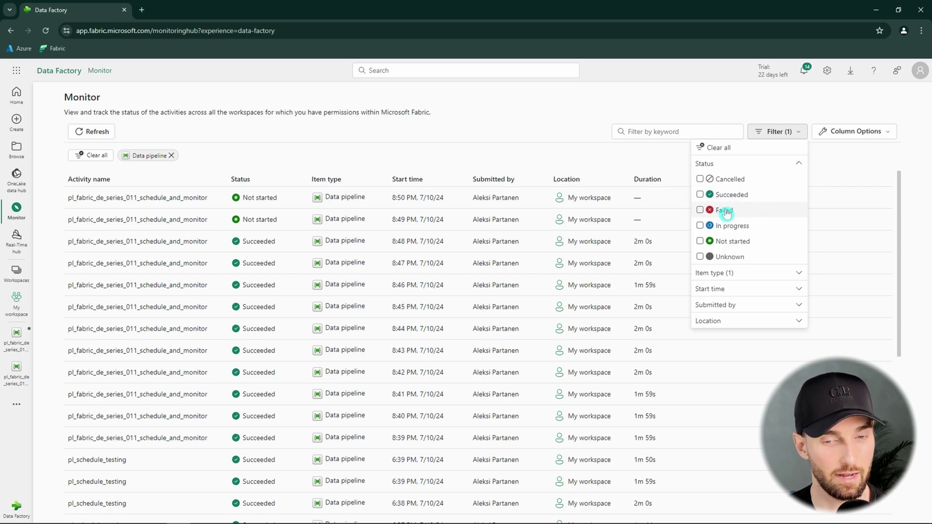
left_click(584, 146)
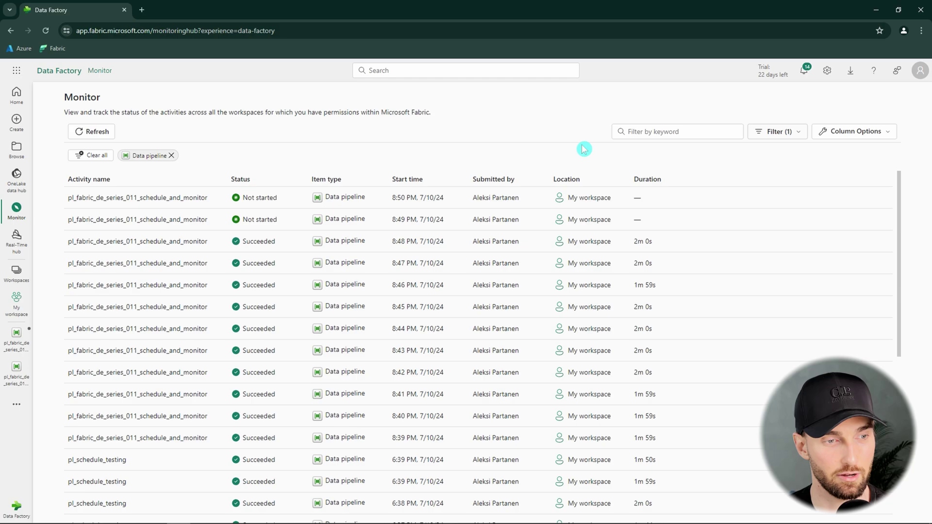
left_click(856, 135)
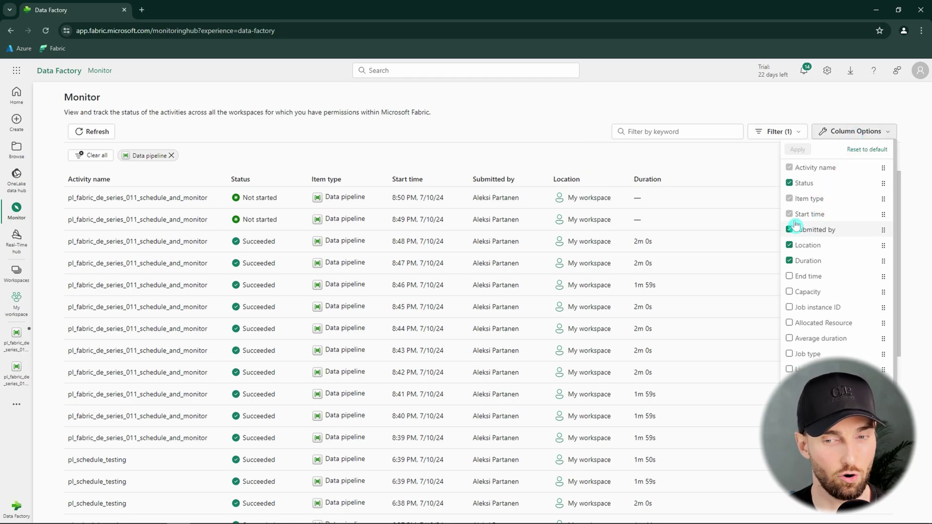
left_click(791, 278)
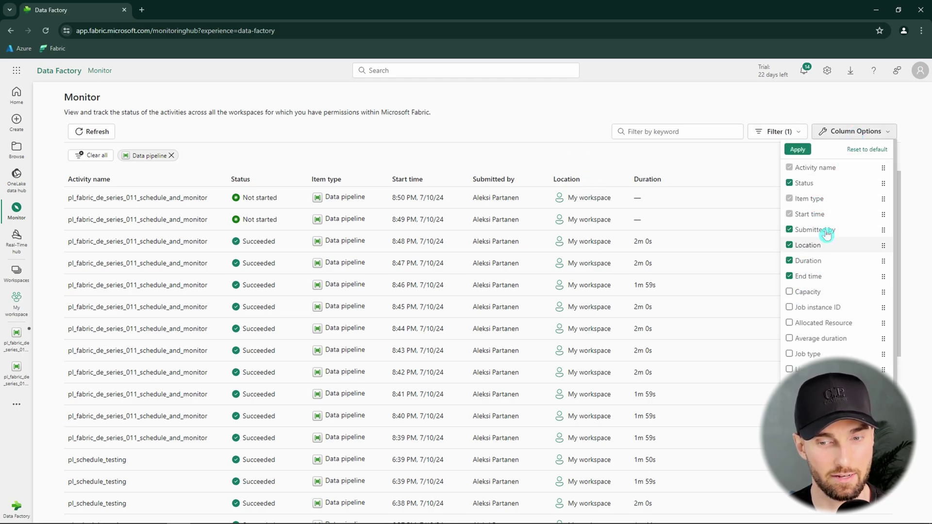
left_click(799, 151)
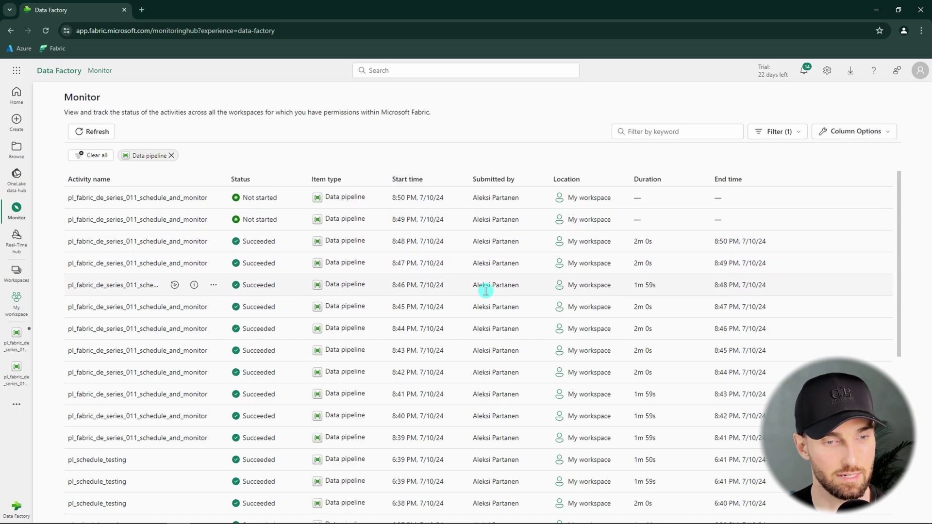